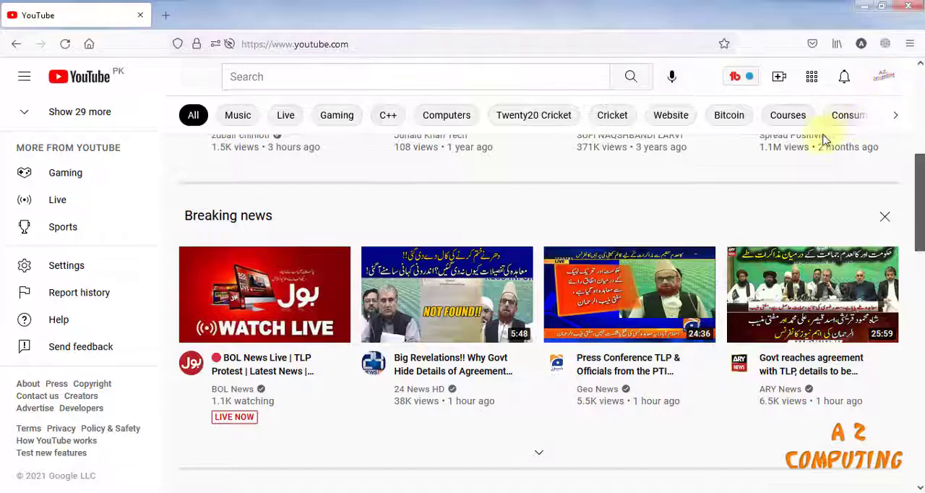
- Start a new video upload with the "how to upload video" file from the Desktop and place the cursor in its title
{"action": "left_click", "coordinate": [779, 78]}
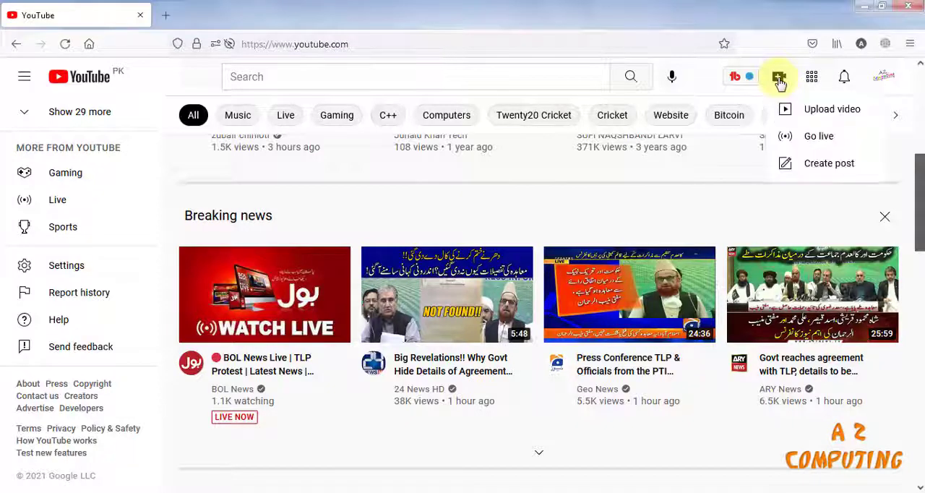
{"action": "left_click", "coordinate": [821, 118]}
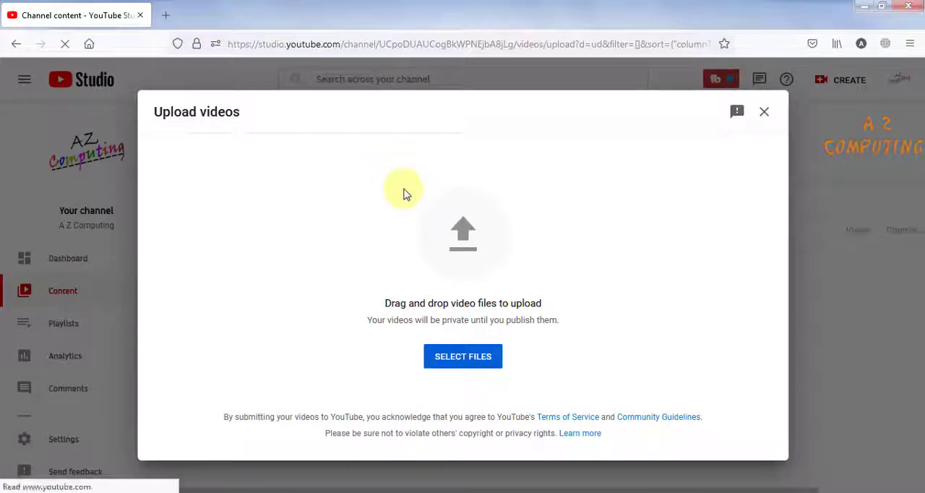
{"action": "left_click", "coordinate": [462, 357]}
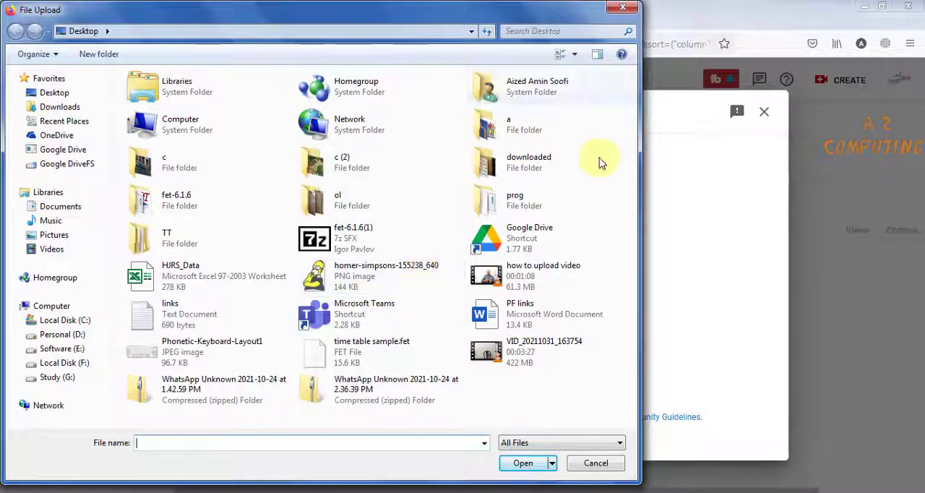
{"action": "left_click", "coordinate": [522, 280]}
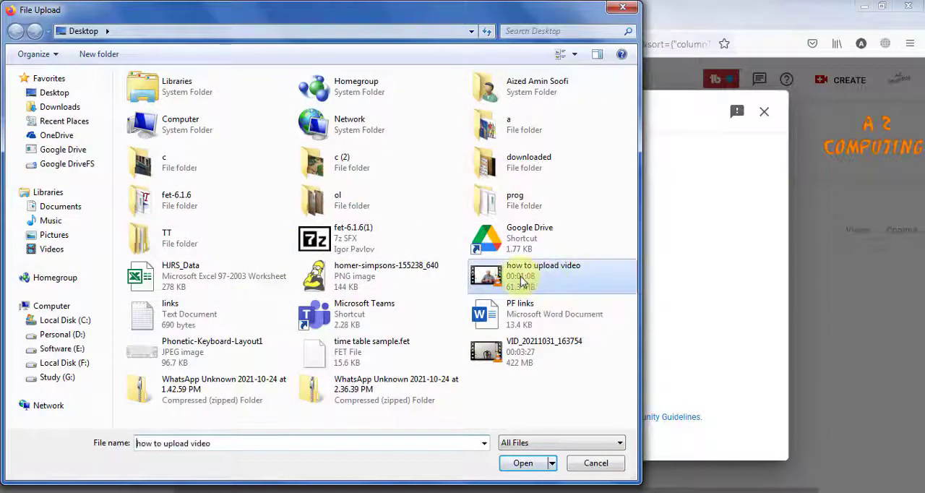
{"action": "left_click", "coordinate": [525, 464]}
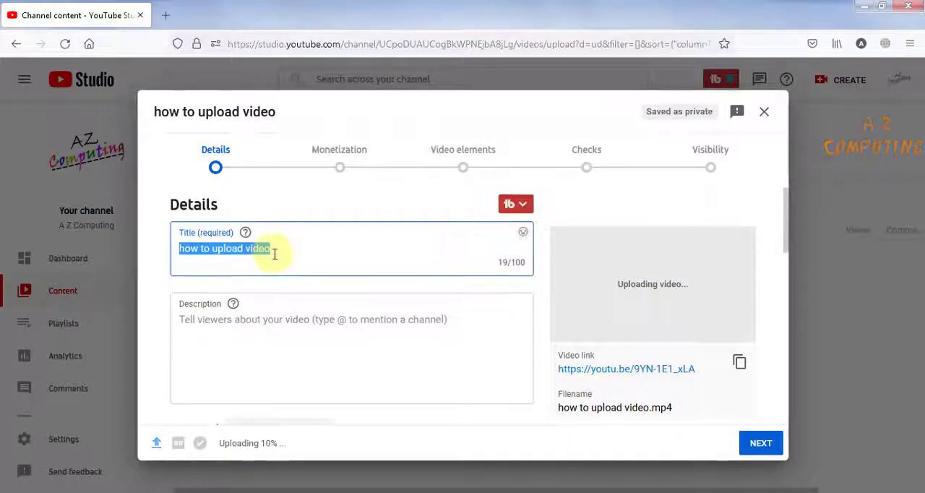
{"action": "left_click", "coordinate": [277, 254]}
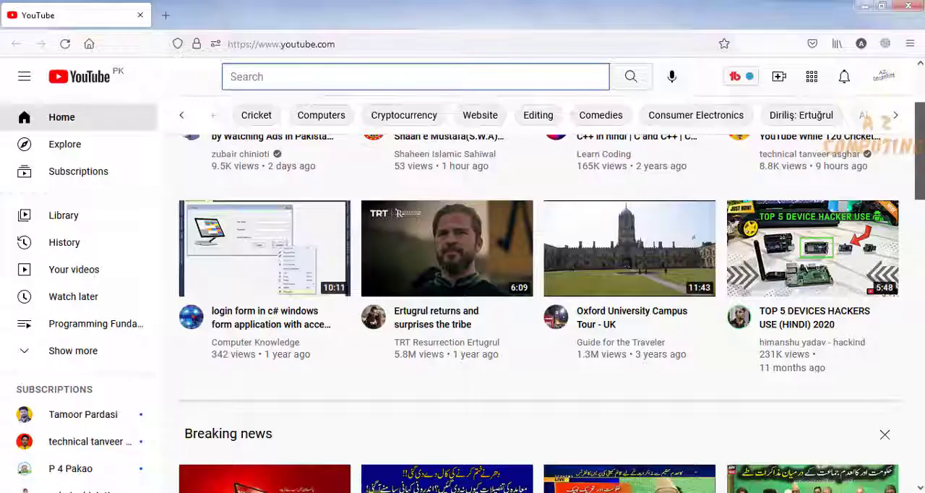
- Search the main YouTube site for "how to upload videos on youtube" using the suggested query
{"action": "left_click", "coordinate": [356, 79]}
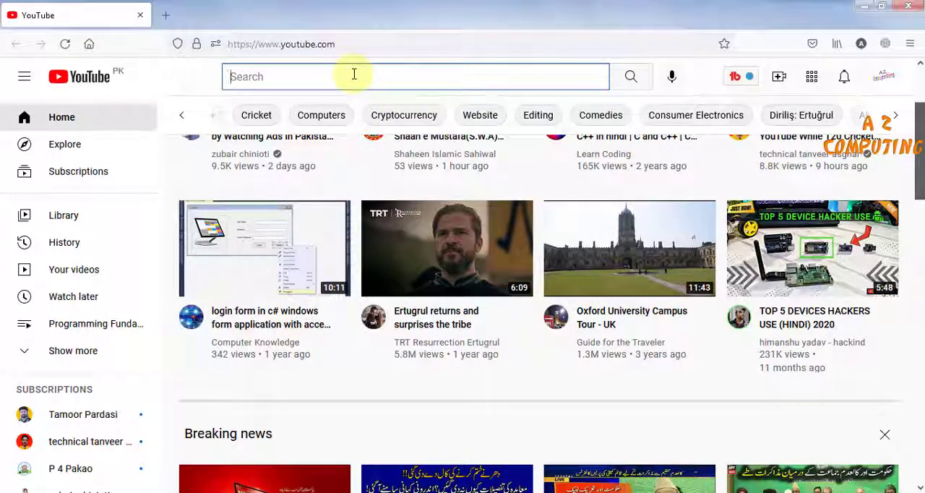
{"action": "type", "text": "how "}
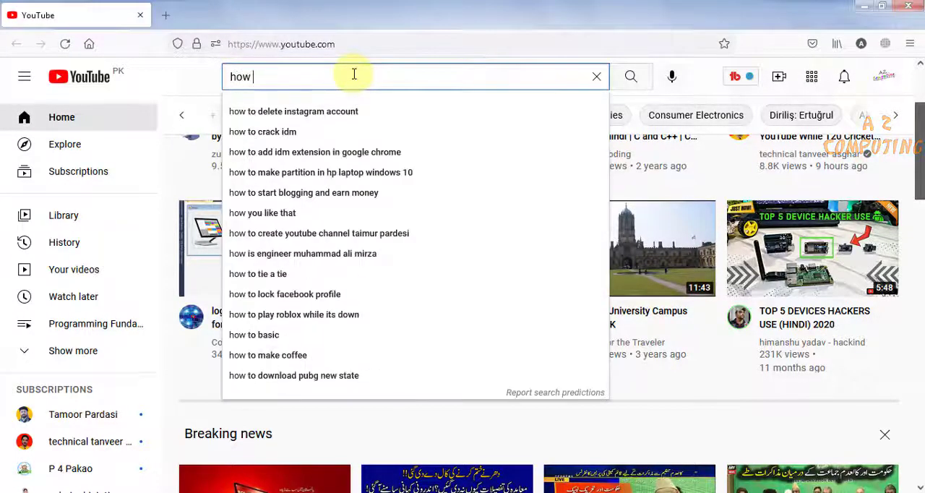
{"action": "type", "text": "to upload"}
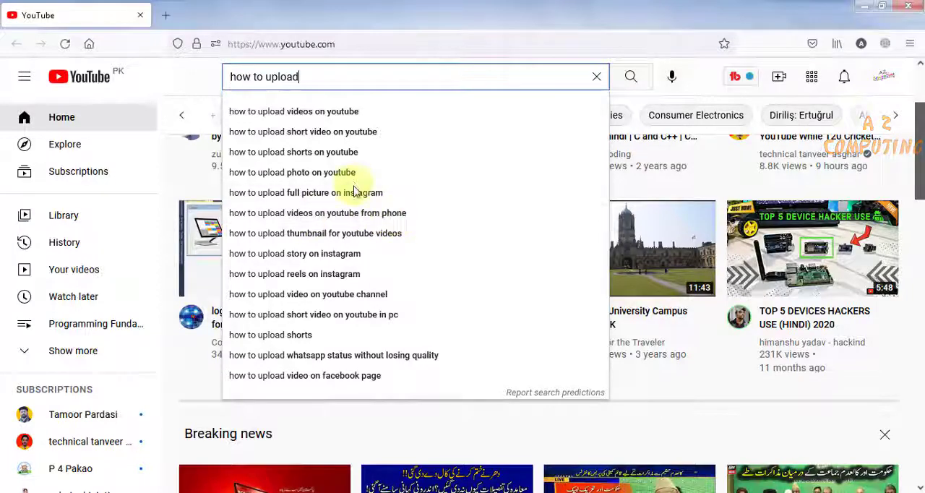
{"action": "left_click", "coordinate": [288, 112]}
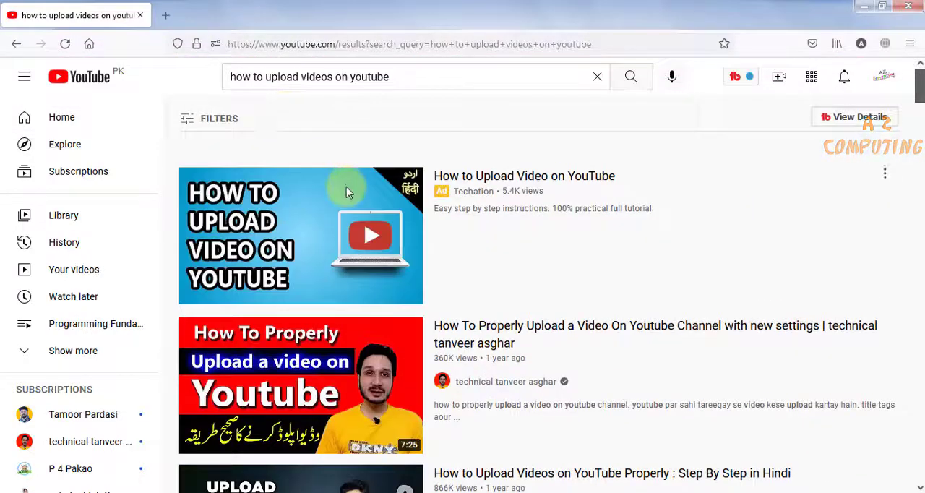
- Look through the search results to examine how similar videos word their titles
{"action": "scroll", "coordinate": [346, 189], "scroll_direction": "down", "scroll_amount": 3}
{"action": "scroll", "coordinate": [346, 190], "scroll_direction": "down", "scroll_amount": 10}
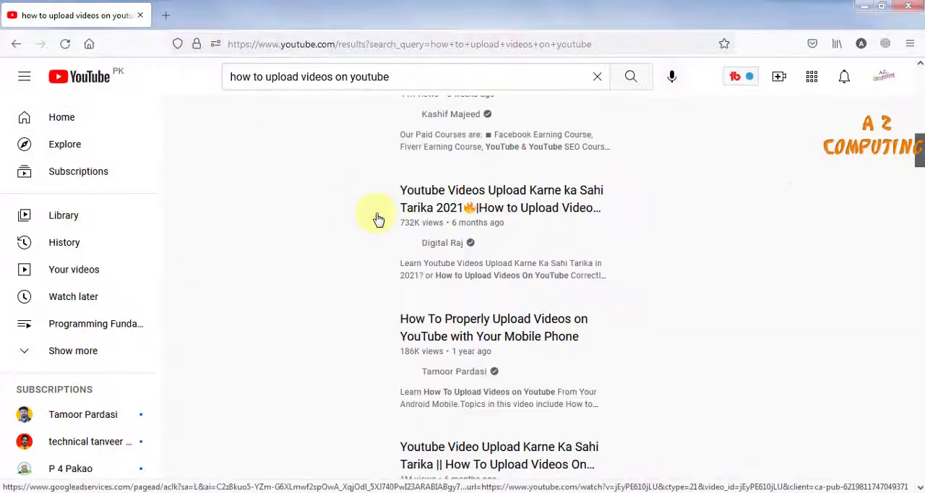
{"action": "scroll", "coordinate": [460, 250], "scroll_direction": "down", "scroll_amount": 7}
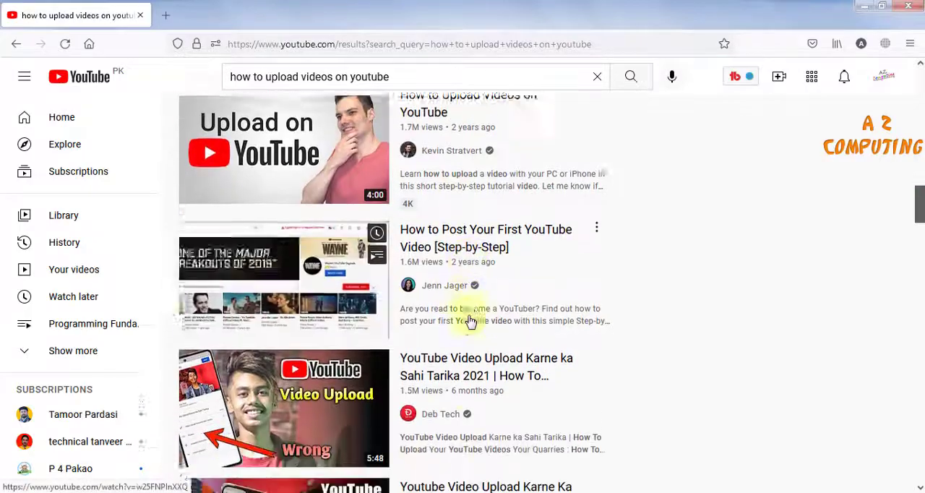
{"action": "scroll", "coordinate": [470, 321], "scroll_direction": "down", "scroll_amount": 10}
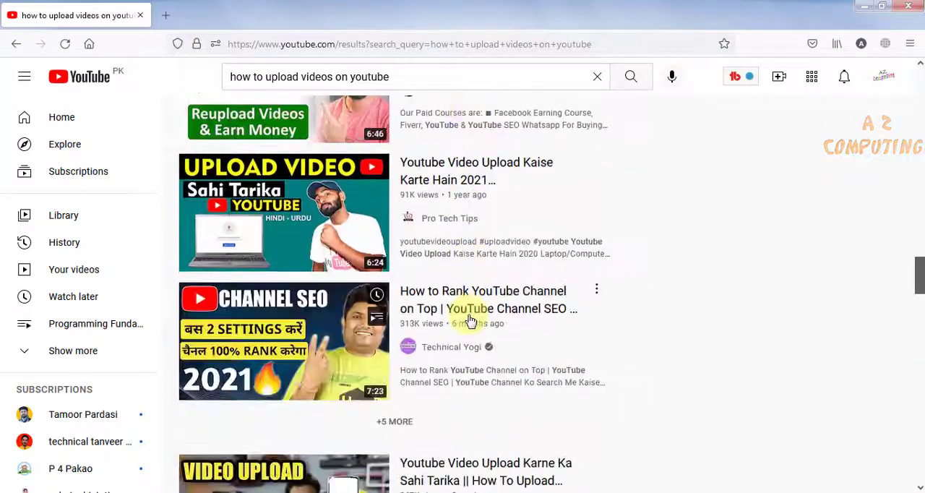
{"action": "scroll", "coordinate": [470, 321], "scroll_direction": "down", "scroll_amount": 3}
{"action": "scroll", "coordinate": [470, 320], "scroll_direction": "up", "scroll_amount": 2}
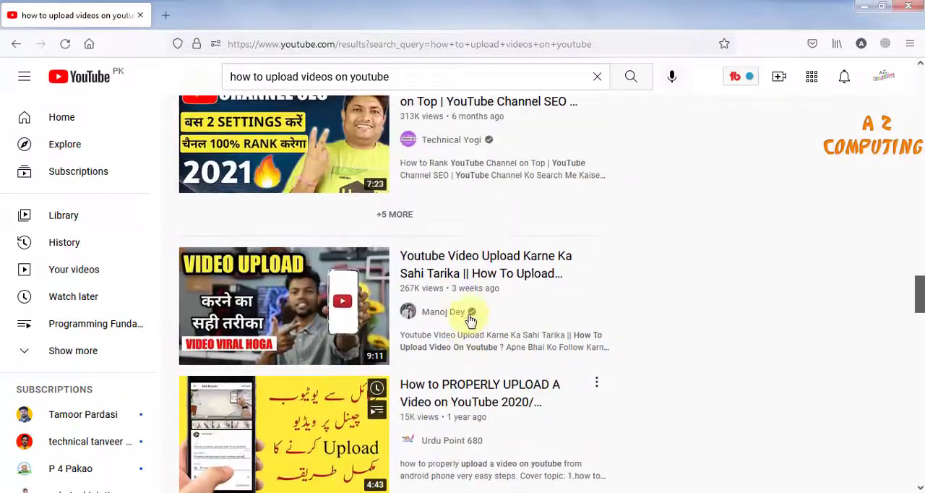
{"action": "scroll", "coordinate": [470, 320], "scroll_direction": "up", "scroll_amount": 2}
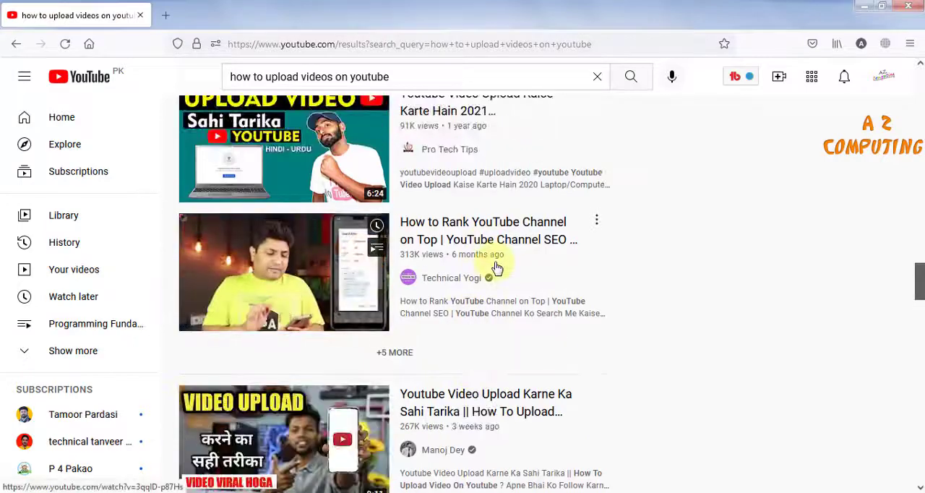
{"action": "scroll", "coordinate": [497, 266], "scroll_direction": "up", "scroll_amount": 5}
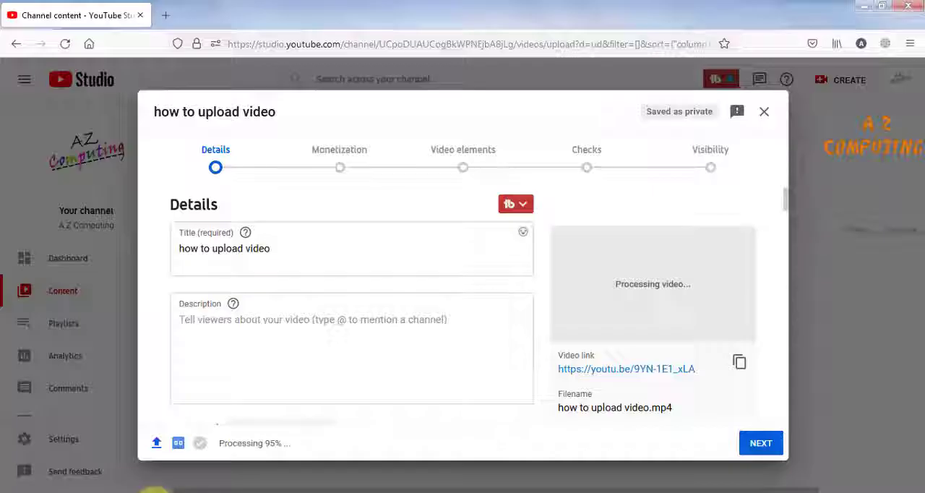
- Return to the YouTube Studio upload and extend the video title to "how to upload video on You Tube"
{"action": "left_click", "coordinate": [243, 254]}
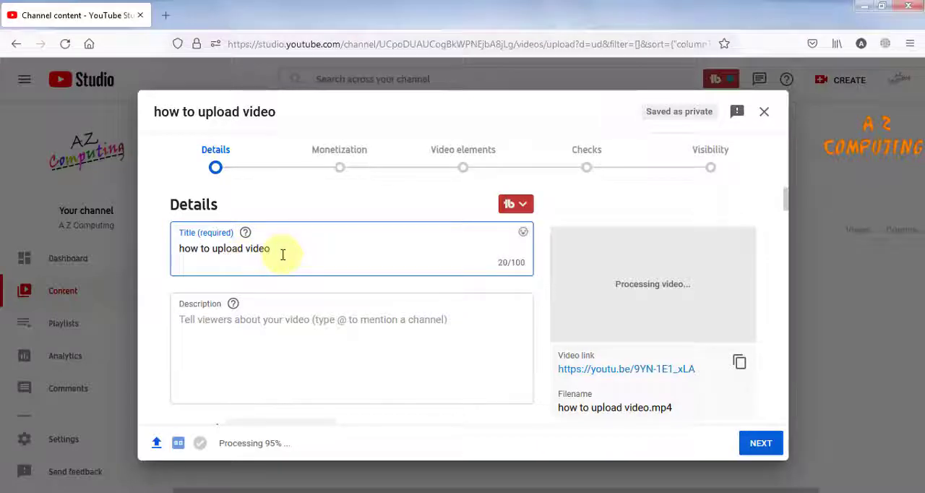
{"action": "type", "text": "on You Tube"}
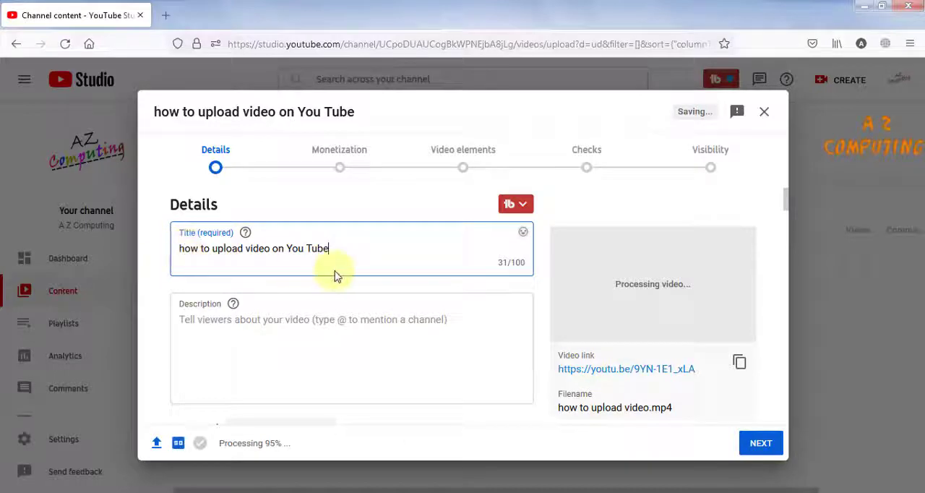
{"action": "scroll", "coordinate": [233, 290], "scroll_direction": "down", "scroll_amount": 1}
{"action": "scroll", "coordinate": [235, 290], "scroll_direction": "up", "scroll_amount": 1}
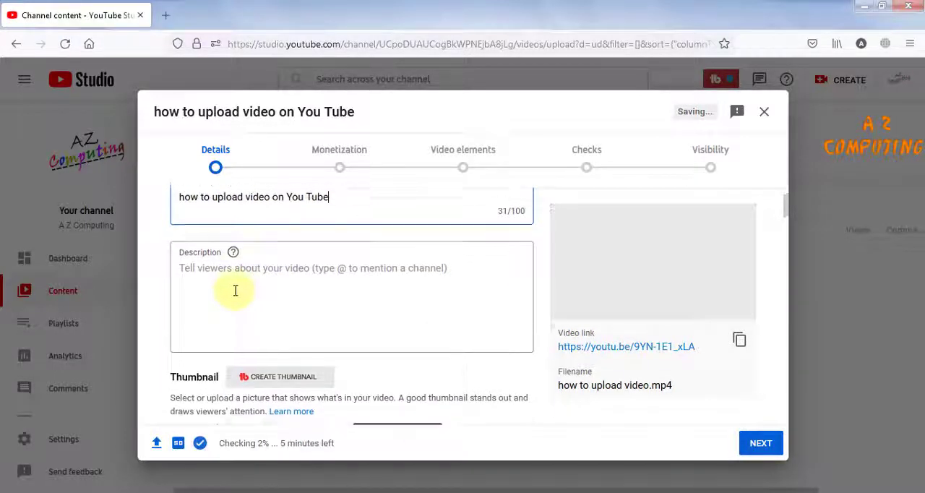
- Copy the paragraph and hashtags #AzComputing, #HowToUploadVideo and #YouTubeVideo from the Word document into the video's description
{"action": "left_click", "coordinate": [188, 321]}
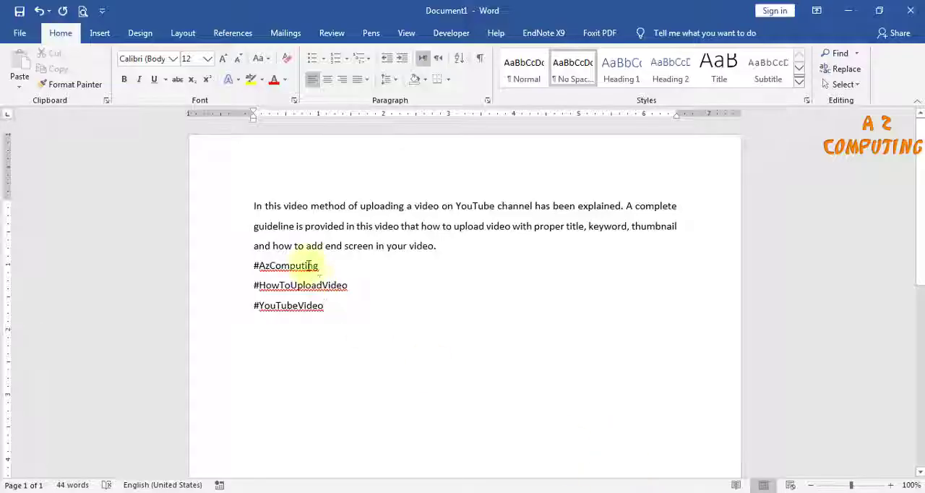
{"action": "left_click_drag", "start_coordinate": [251, 206], "coordinate": [353, 304]}
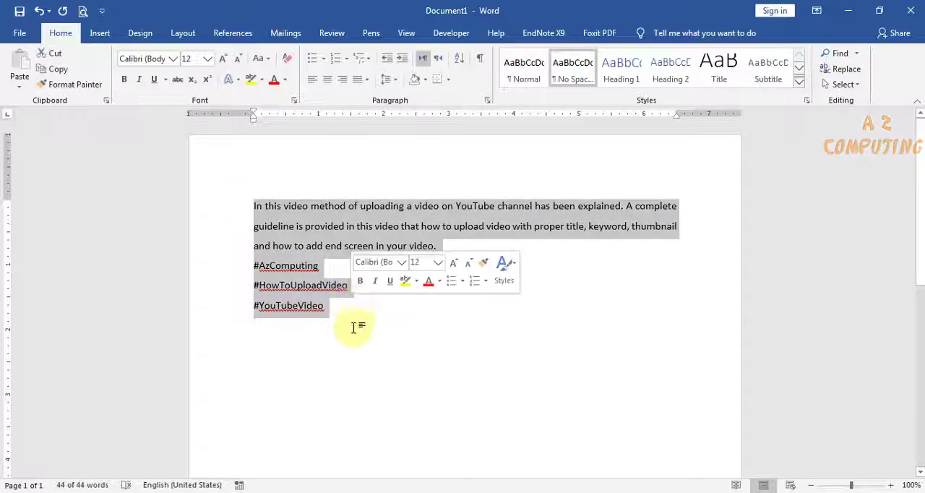
{"action": "left_click", "coordinate": [352, 326]}
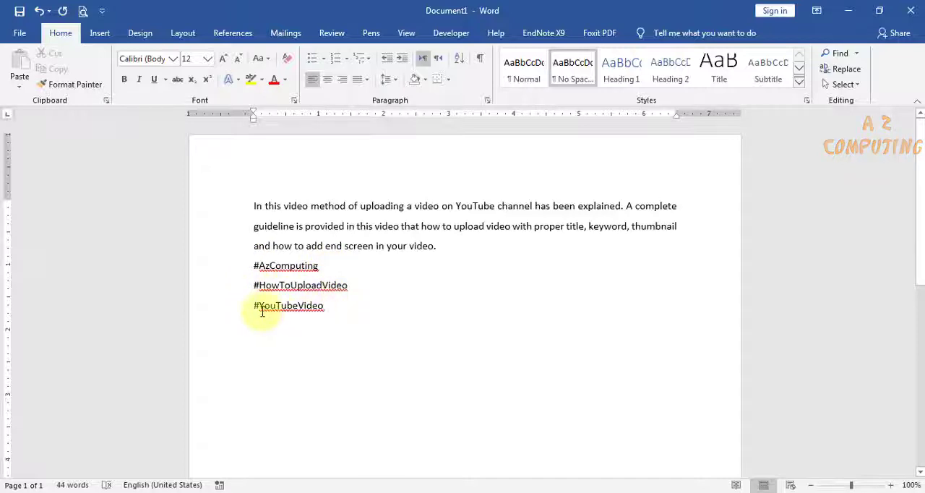
{"action": "double_click", "coordinate": [257, 206]}
{"action": "left_click_drag", "start_coordinate": [279, 231], "coordinate": [331, 304]}
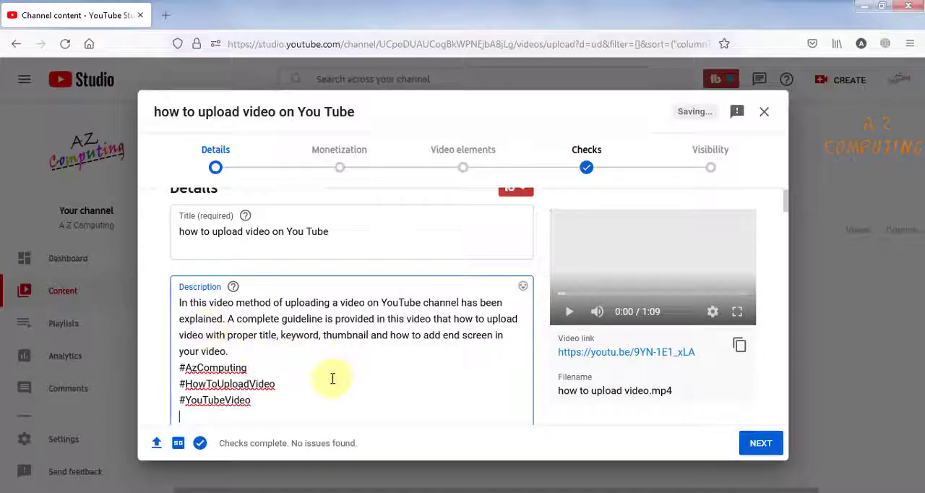
{"action": "scroll", "coordinate": [330, 378], "scroll_direction": "down", "scroll_amount": 1}
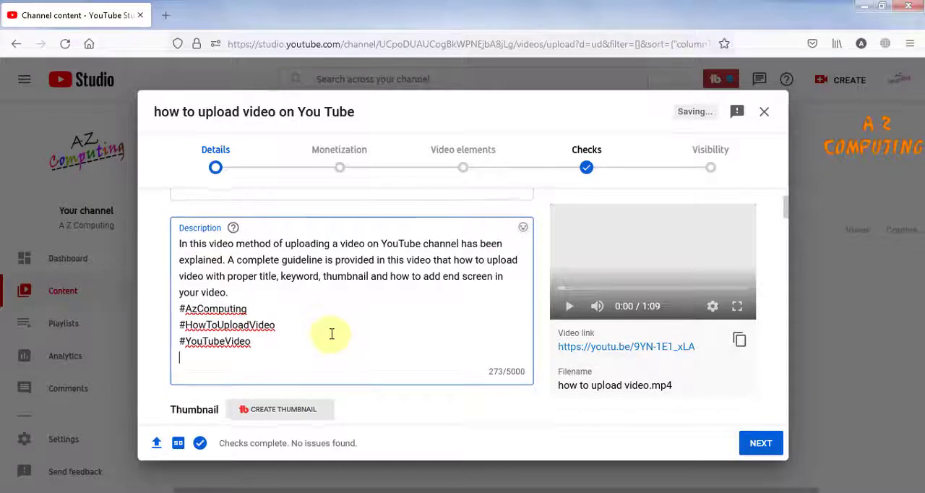
{"action": "scroll", "coordinate": [331, 334], "scroll_direction": "up", "scroll_amount": 1}
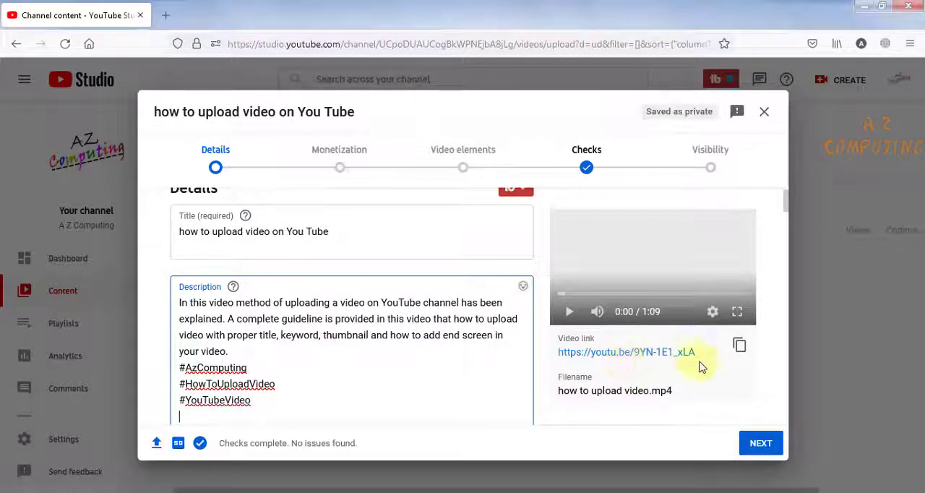
- Switch to Adobe Photoshop CS6 and create a blank white document 1280 pixels wide and 720 pixels high for the thumbnail
{"action": "scroll", "coordinate": [366, 342], "scroll_direction": "down", "scroll_amount": 5}
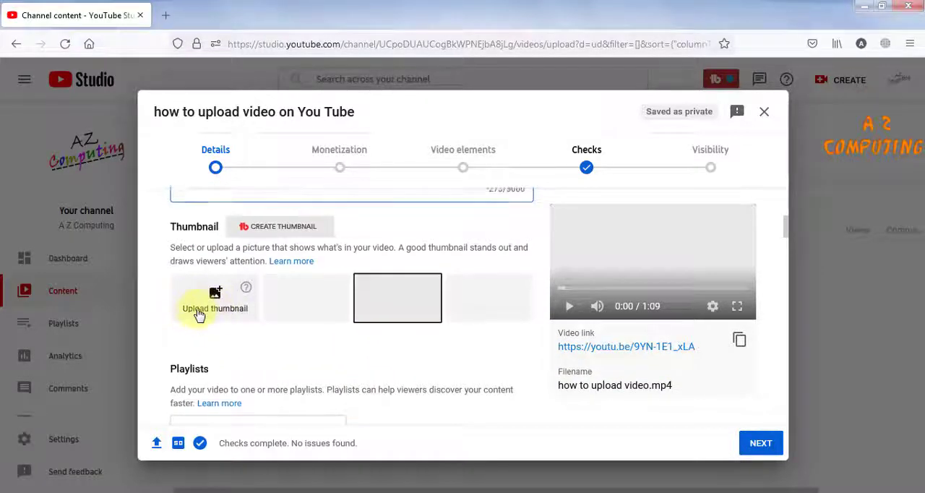
{"action": "scroll", "coordinate": [200, 313], "scroll_direction": "up", "scroll_amount": 1}
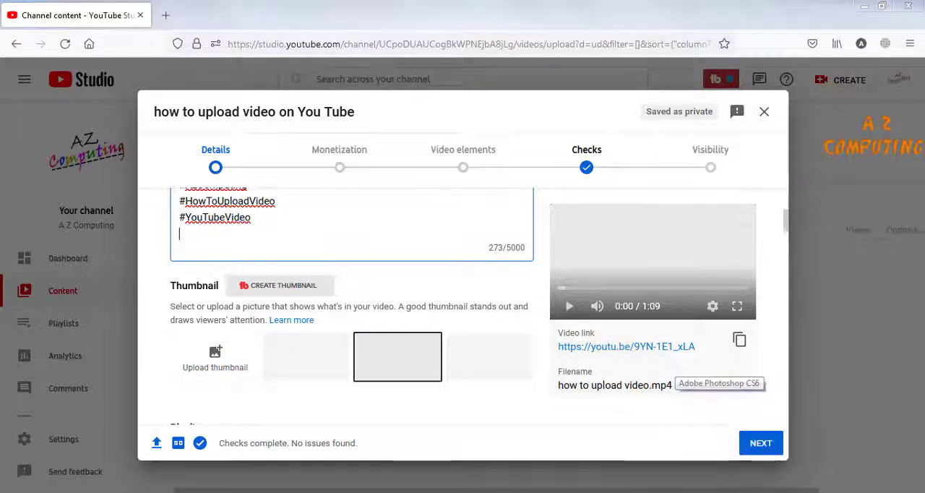
{"action": "left_click", "coordinate": [720, 492]}
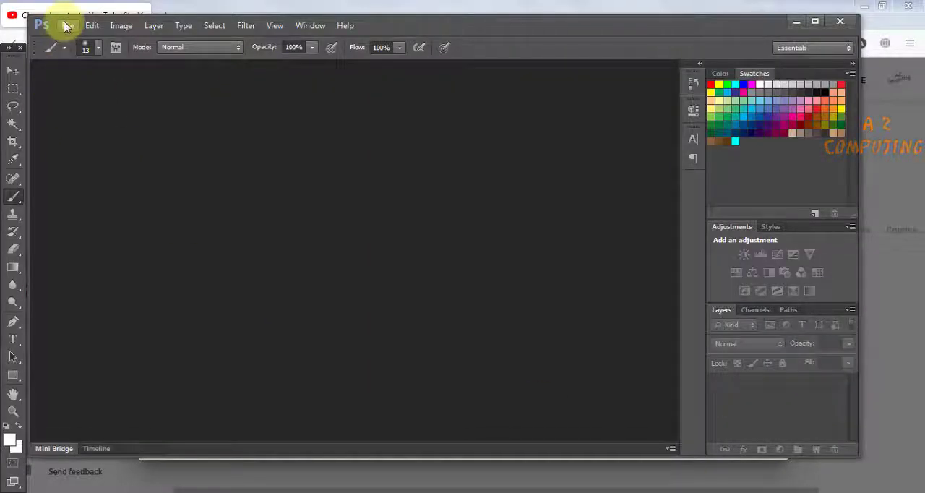
{"action": "key", "text": "ctrl+n"}
{"action": "double_click", "coordinate": [405, 176]}
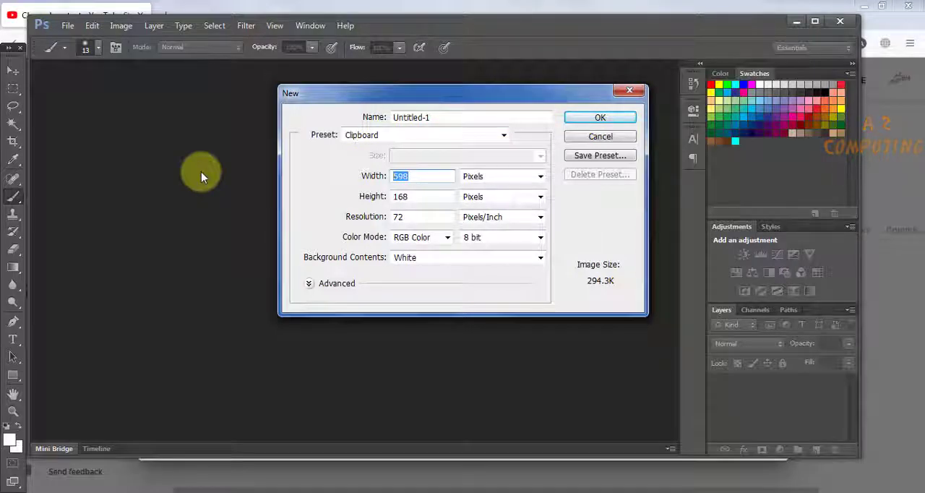
{"action": "type", "text": "1280"}
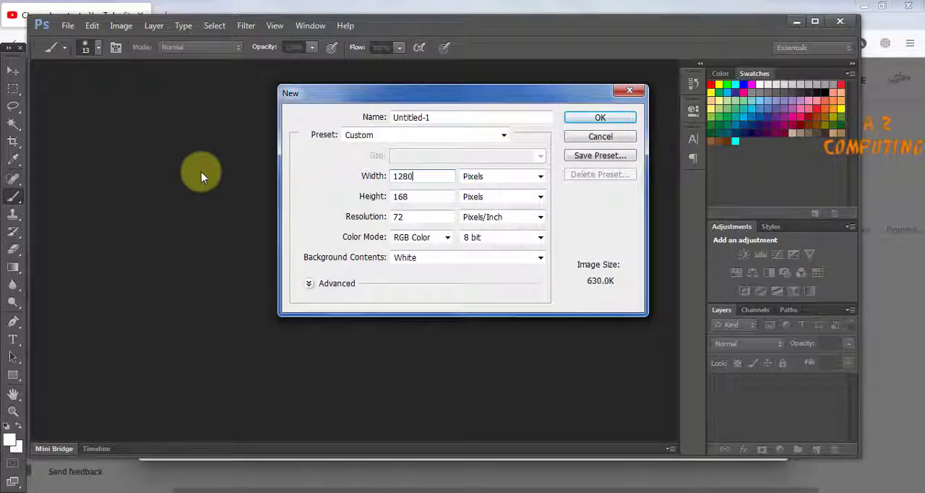
{"action": "key", "text": "Tab"}
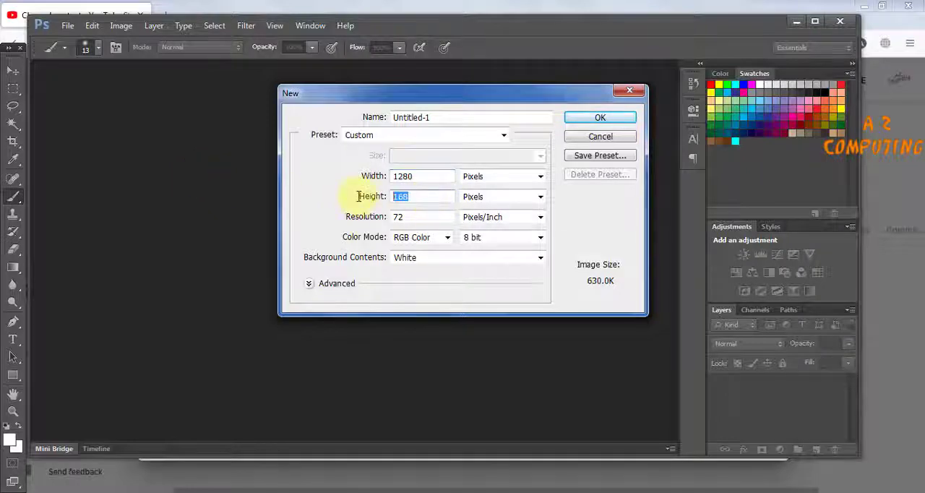
{"action": "type", "text": "720"}
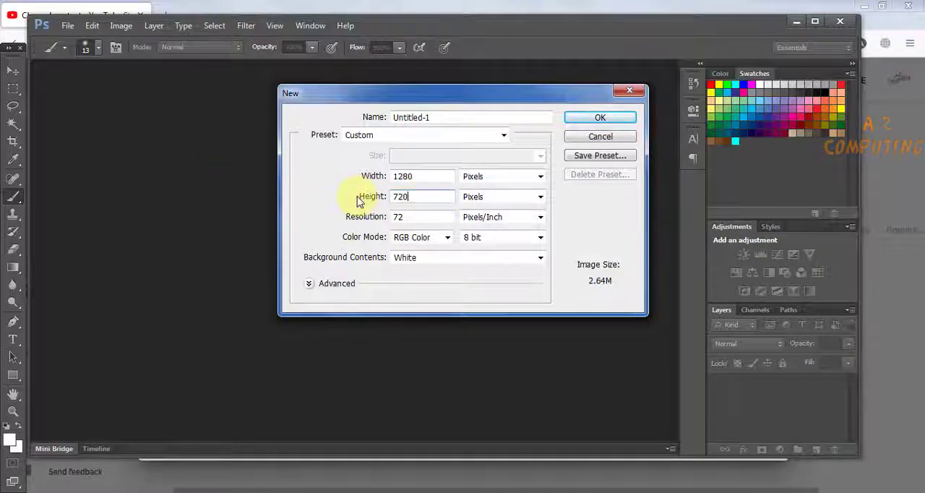
{"action": "left_click", "coordinate": [615, 121]}
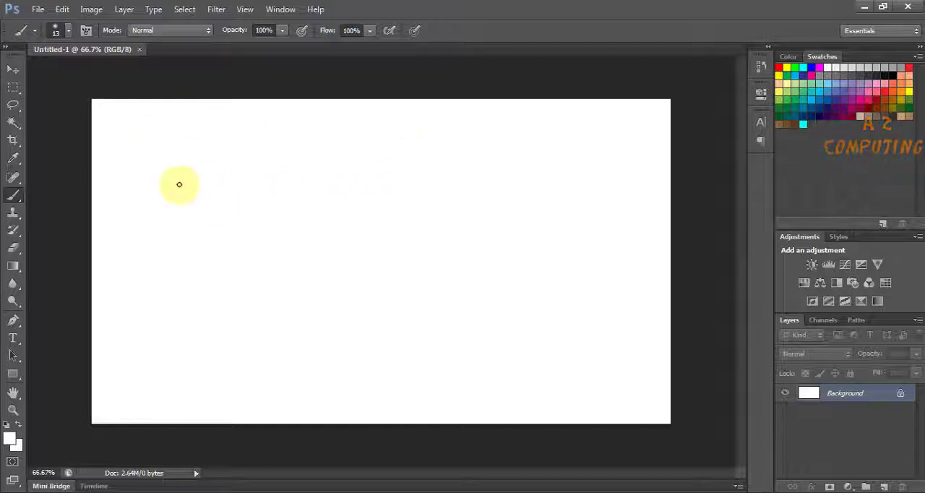
- Place the homer-simpsons-155238_640 image from the Desktop into the blank thumbnail document
{"action": "left_click", "coordinate": [13, 69]}
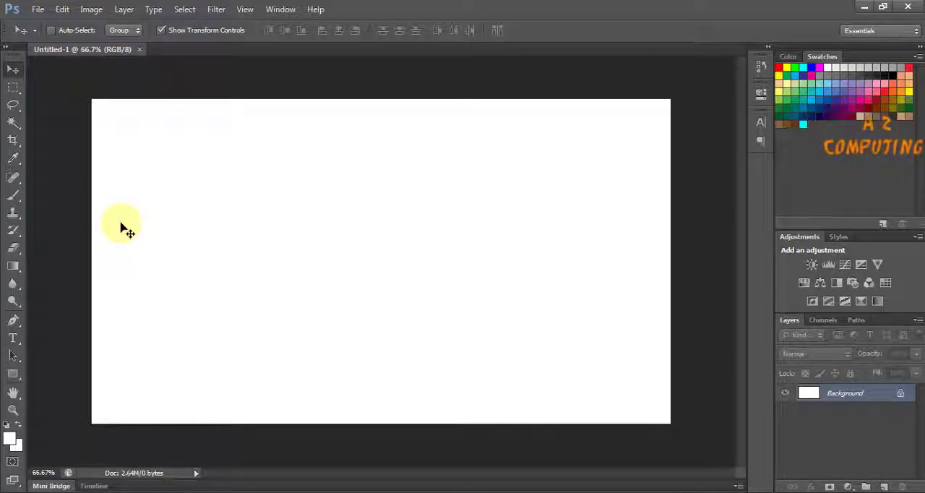
{"action": "left_click", "coordinate": [38, 10]}
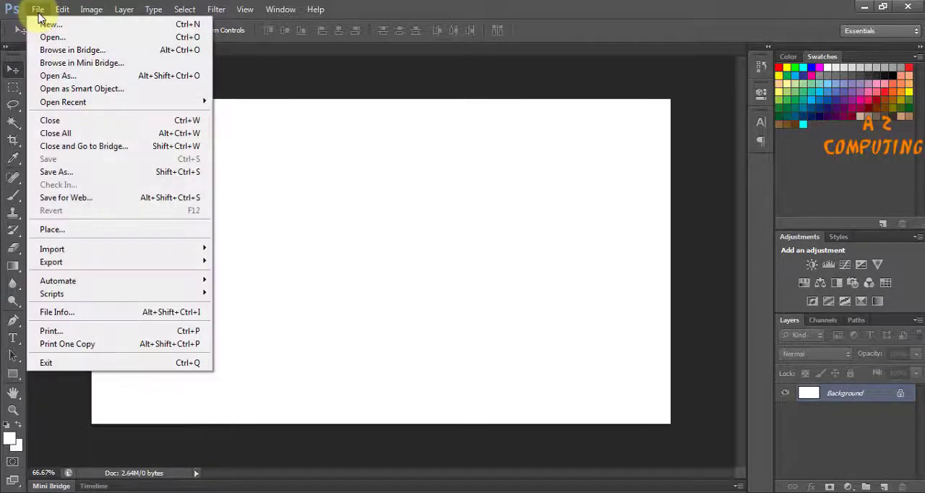
{"action": "left_click", "coordinate": [76, 229]}
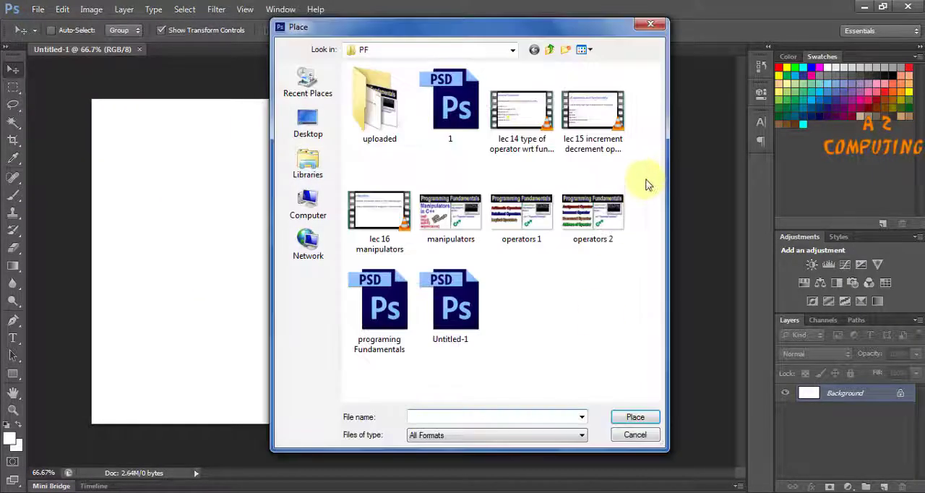
{"action": "left_click", "coordinate": [308, 123]}
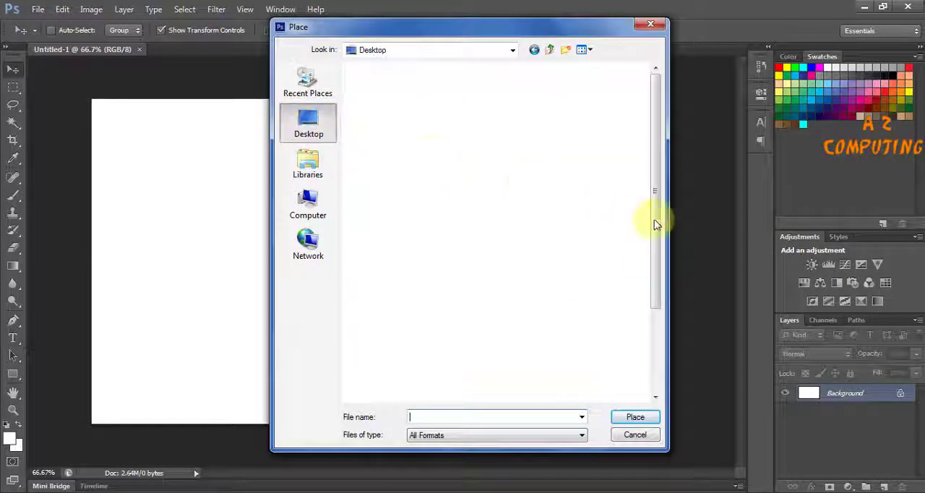
{"action": "left_click_drag", "start_coordinate": [658, 197], "coordinate": [656, 294]}
{"action": "double_click", "coordinate": [430, 258]}
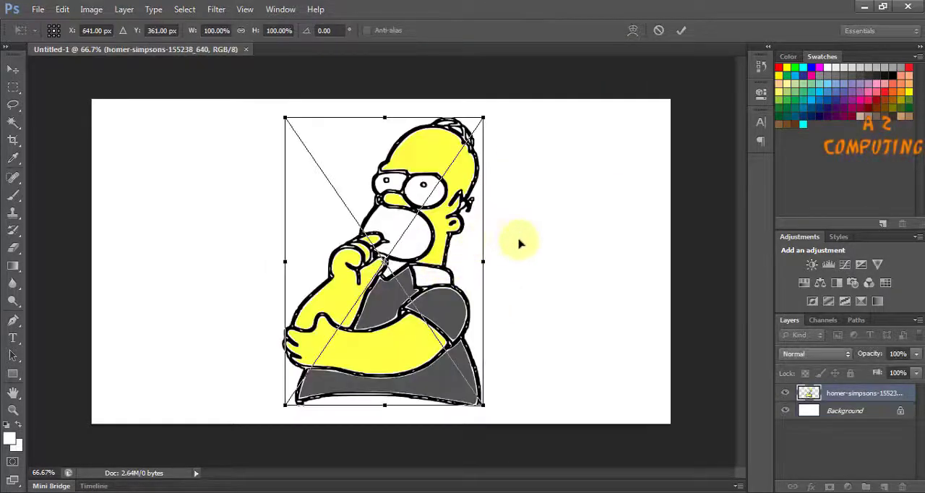
- Move the placed character to the canvas's right side, stretch its width to about 107%, and commit the placement
{"action": "left_click_drag", "start_coordinate": [430, 239], "coordinate": [613, 226]}
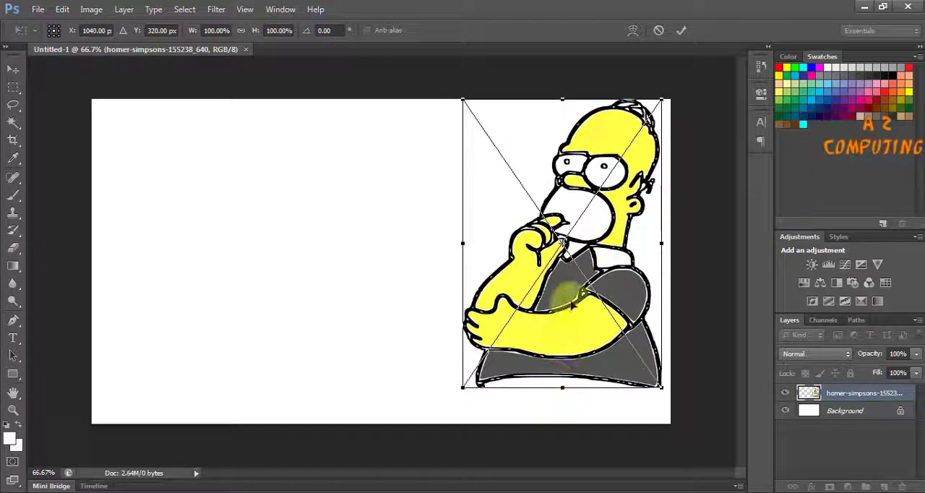
{"action": "left_click_drag", "start_coordinate": [572, 310], "coordinate": [572, 324]}
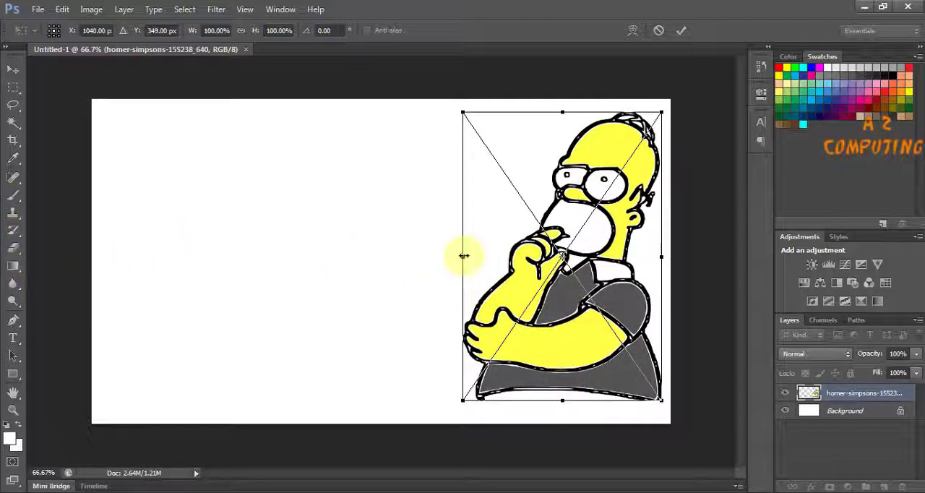
{"action": "left_click_drag", "start_coordinate": [463, 256], "coordinate": [448, 256]}
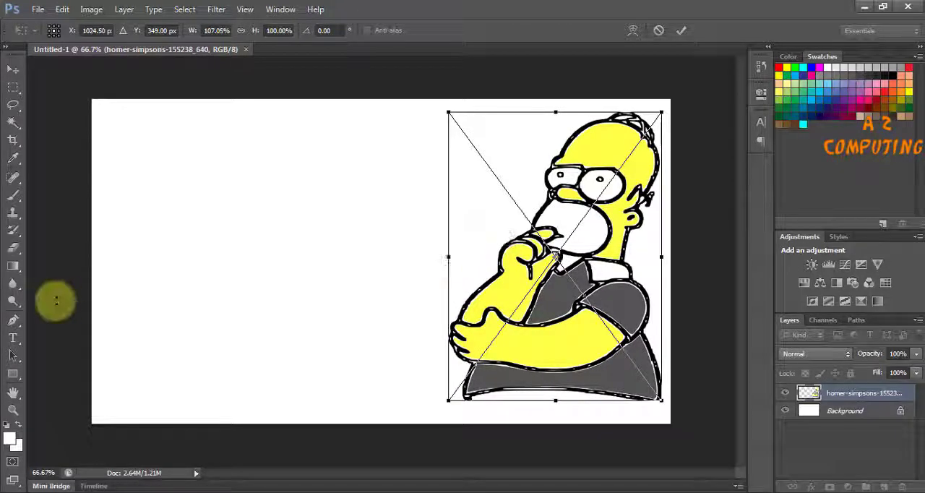
{"action": "left_click", "coordinate": [12, 337]}
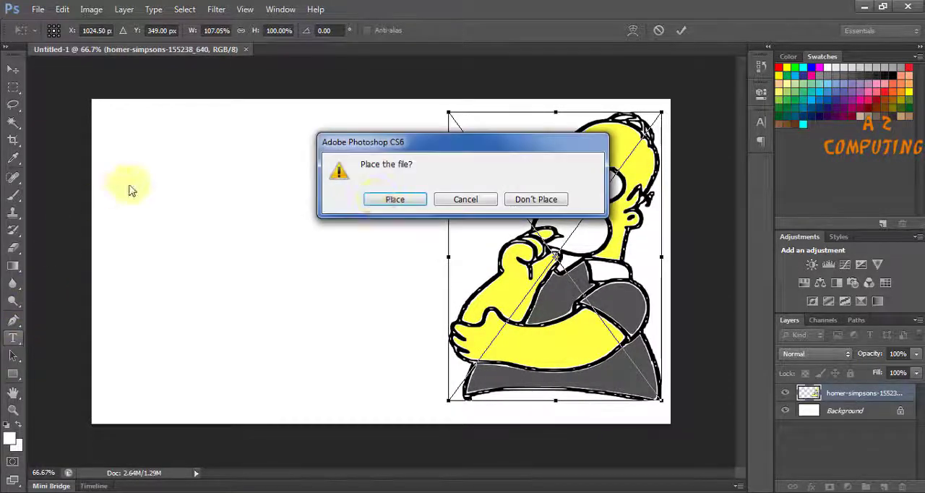
{"action": "left_click", "coordinate": [396, 201]}
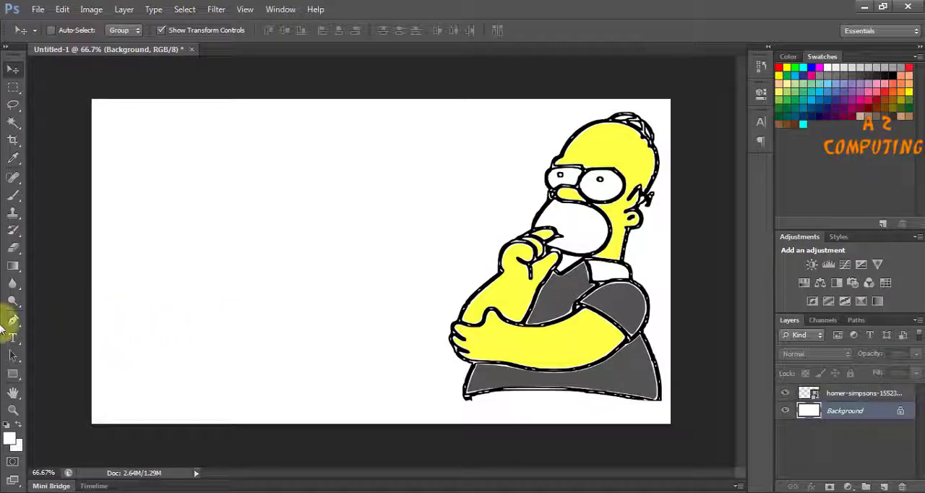
- Add the three-line text "How to / Upload Video / on YouTube" and position it in the empty area beside the character
{"action": "left_click", "coordinate": [12, 338]}
{"action": "left_click", "coordinate": [134, 172]}
{"action": "type", "text": "How "}
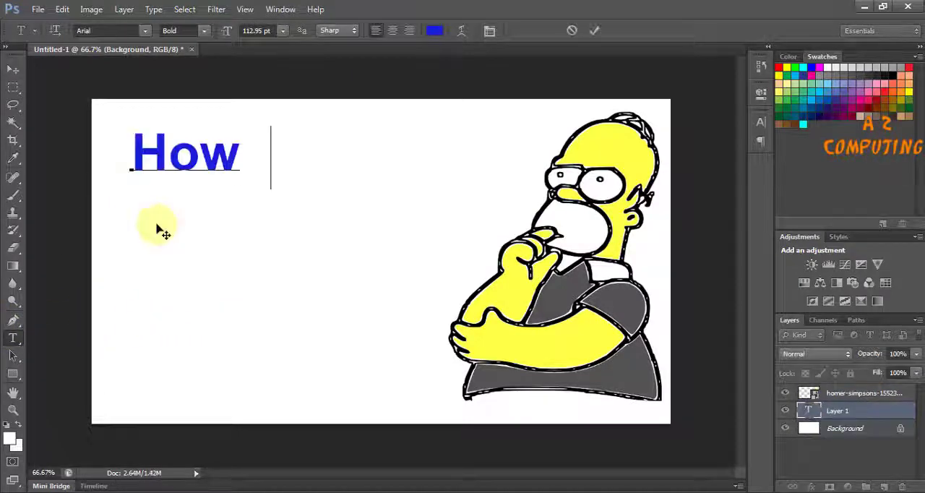
{"action": "type", "text": "to Upload"}
{"action": "key", "text": "Return"}
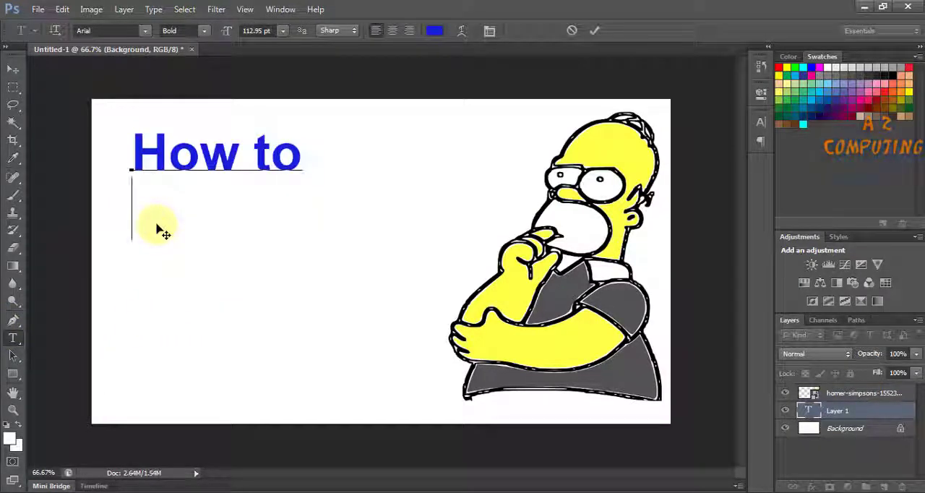
{"action": "type", "text": "Upload Video "}
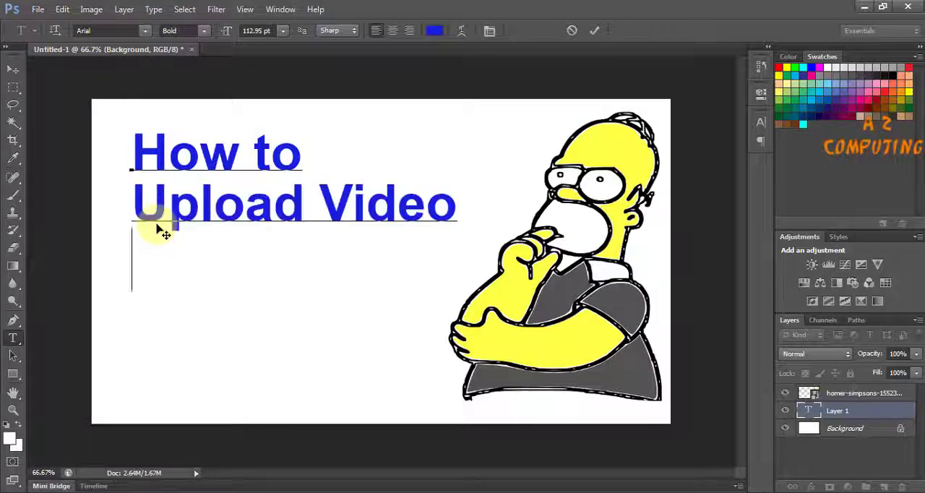
{"action": "type", "text": "on YouTube"}
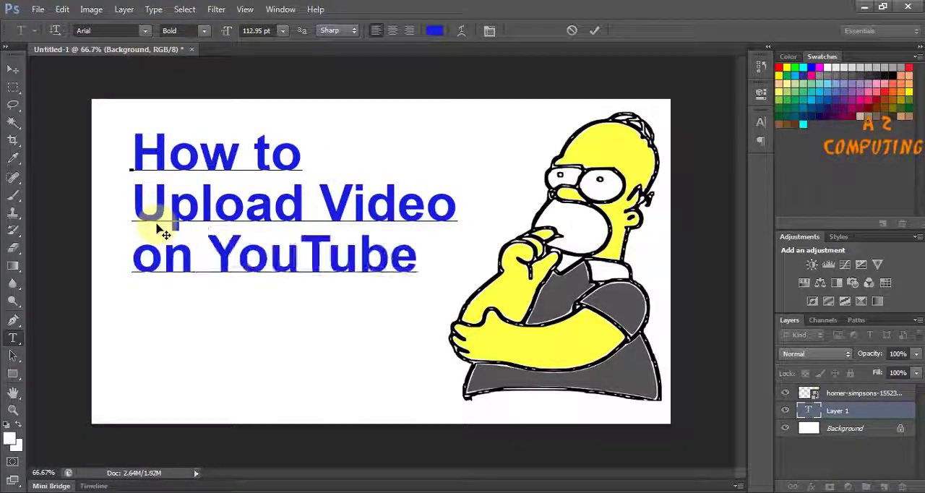
{"action": "left_click", "coordinate": [12, 69]}
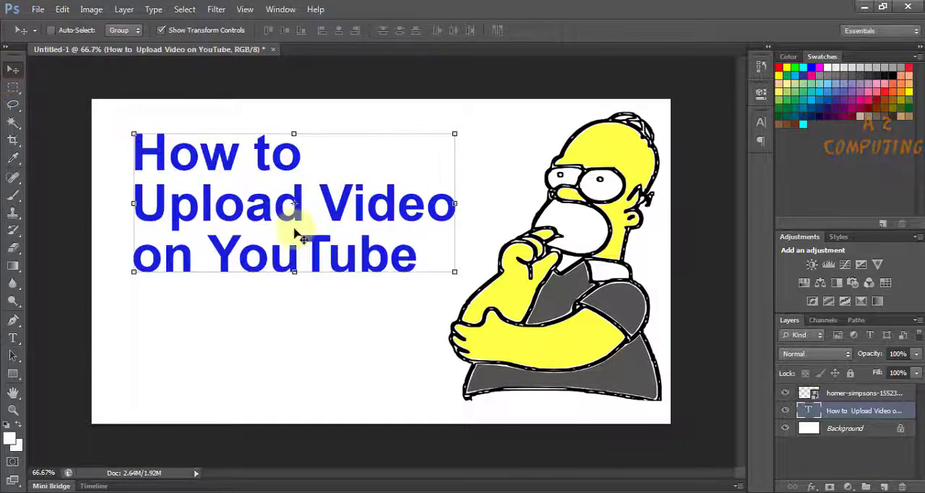
{"action": "left_click_drag", "start_coordinate": [278, 238], "coordinate": [257, 254]}
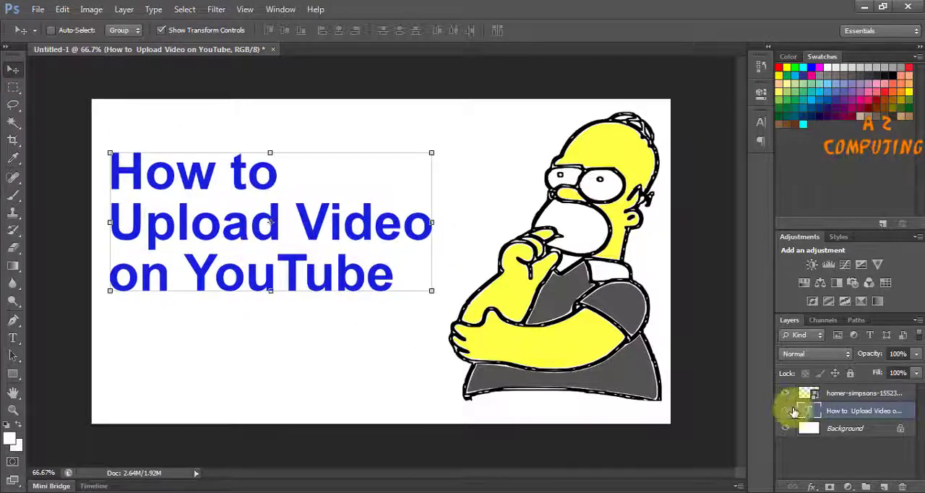
{"action": "left_click", "coordinate": [13, 337]}
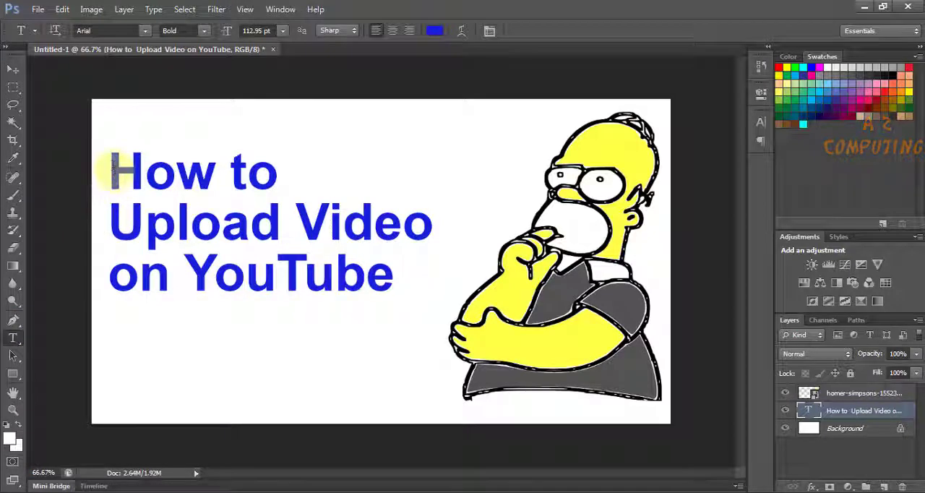
{"action": "left_click_drag", "start_coordinate": [113, 166], "coordinate": [292, 183]}
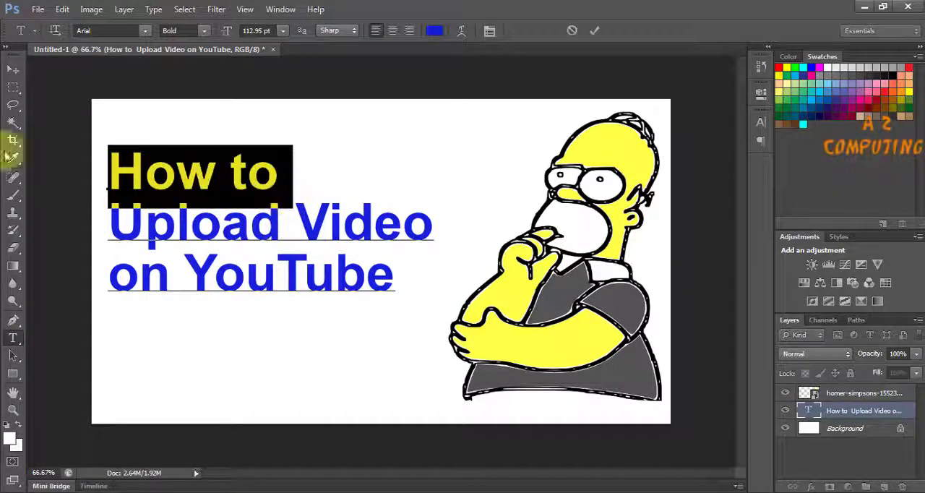
{"action": "left_click", "coordinate": [11, 73]}
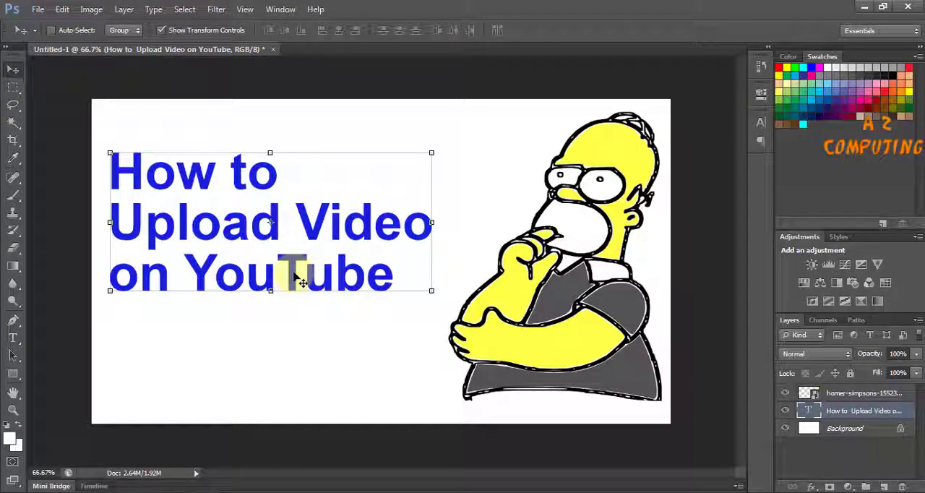
- Add a black outside Stroke of 10 px to the text layer through its blending options
{"action": "right_click", "coordinate": [810, 410]}
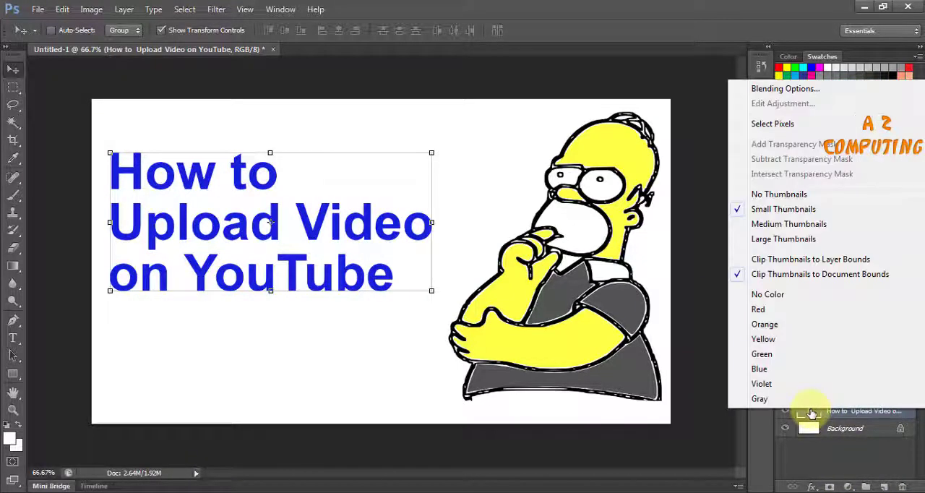
{"action": "left_click", "coordinate": [770, 91]}
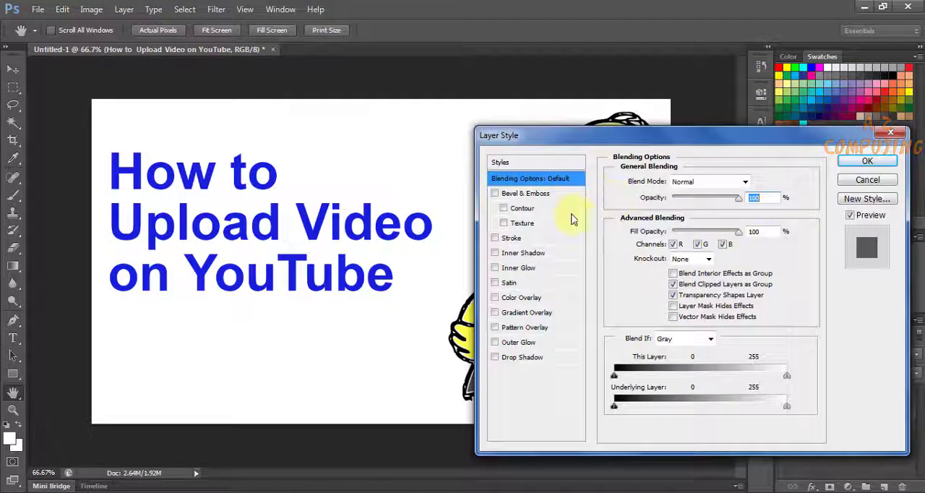
{"action": "left_click", "coordinate": [511, 238]}
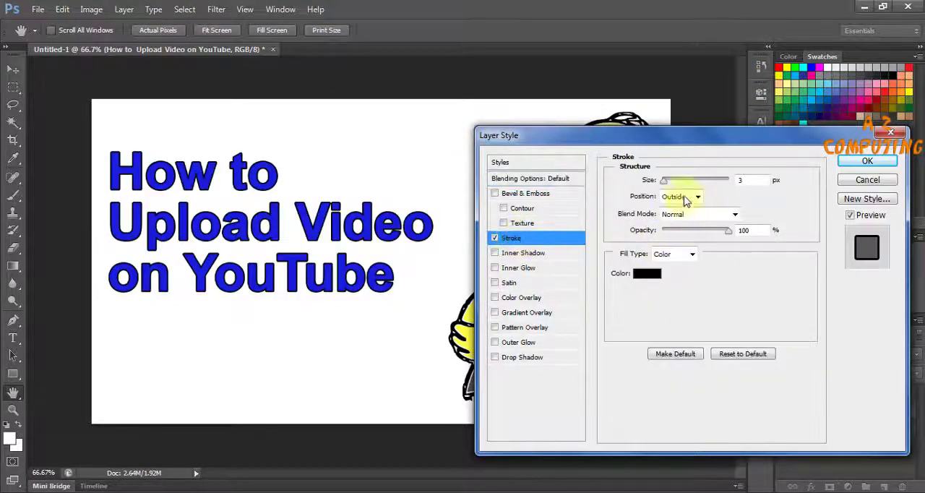
{"action": "mouse_move", "coordinate": [666, 185]}
{"action": "left_mouse_down"}
{"action": "mouse_move", "coordinate": [683, 186]}
{"action": "mouse_move", "coordinate": [670, 185]}
{"action": "left_mouse_up"}
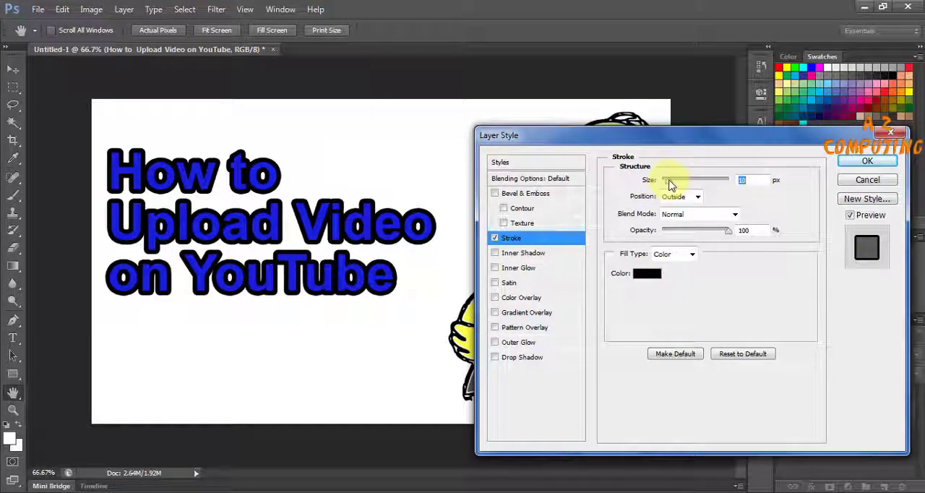
{"action": "left_click", "coordinate": [864, 162]}
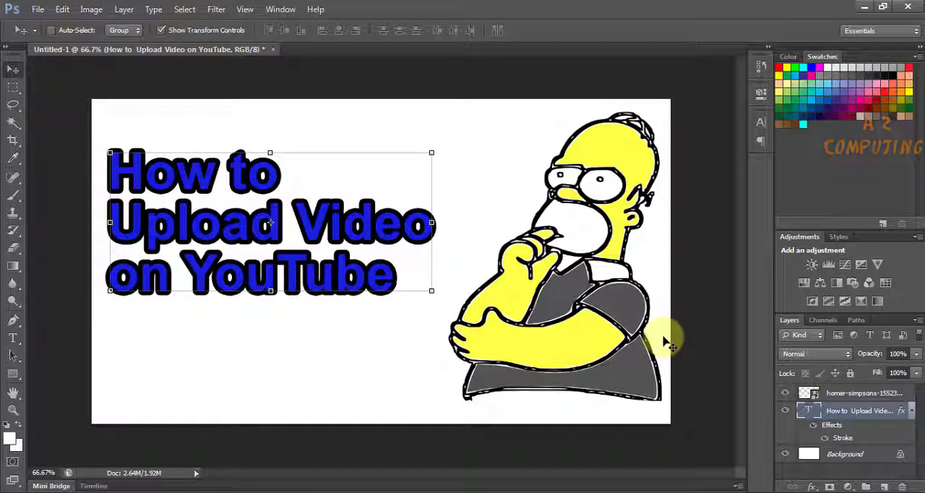
- Save the thumbnail to the Desktop as a JPEG named "how to upload" at Maximum quality 10 with Baseline ("Standard") format
{"action": "left_click", "coordinate": [38, 10]}
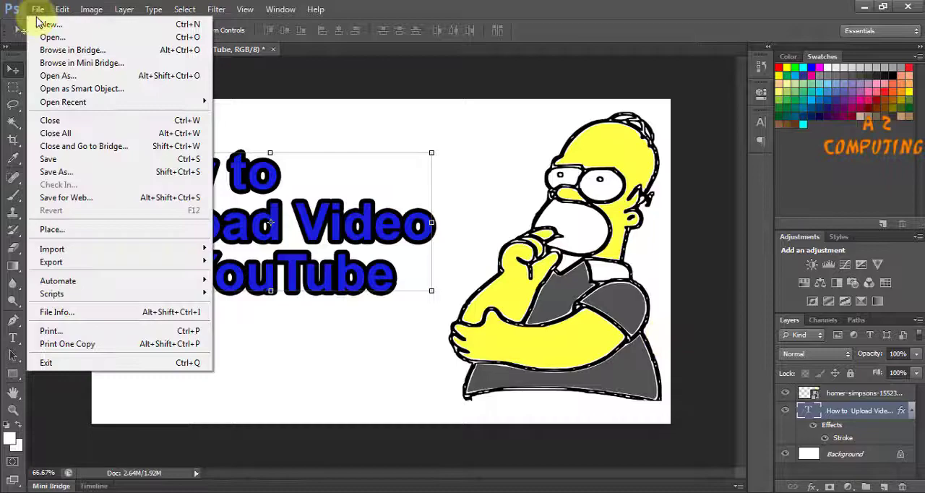
{"action": "left_click", "coordinate": [79, 172]}
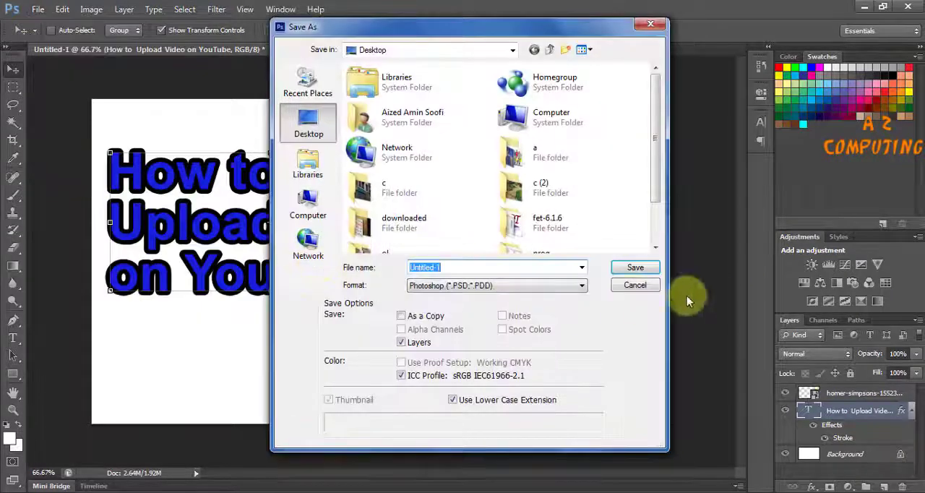
{"action": "left_click", "coordinate": [543, 286]}
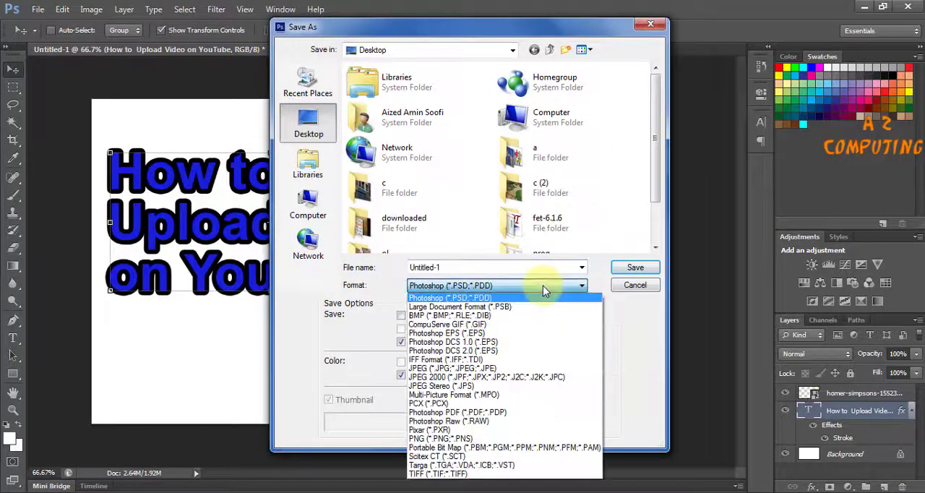
{"action": "left_click", "coordinate": [483, 369]}
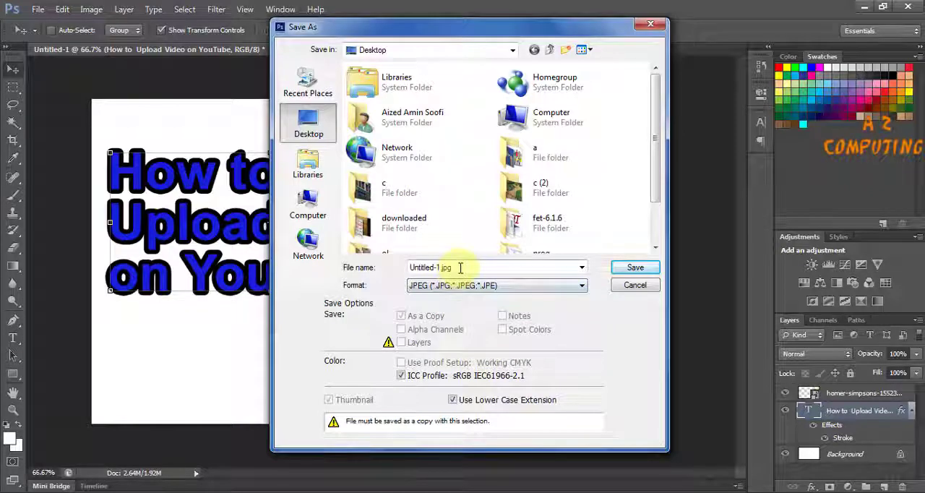
{"action": "double_click", "coordinate": [461, 267]}
{"action": "type", "text": "how "}
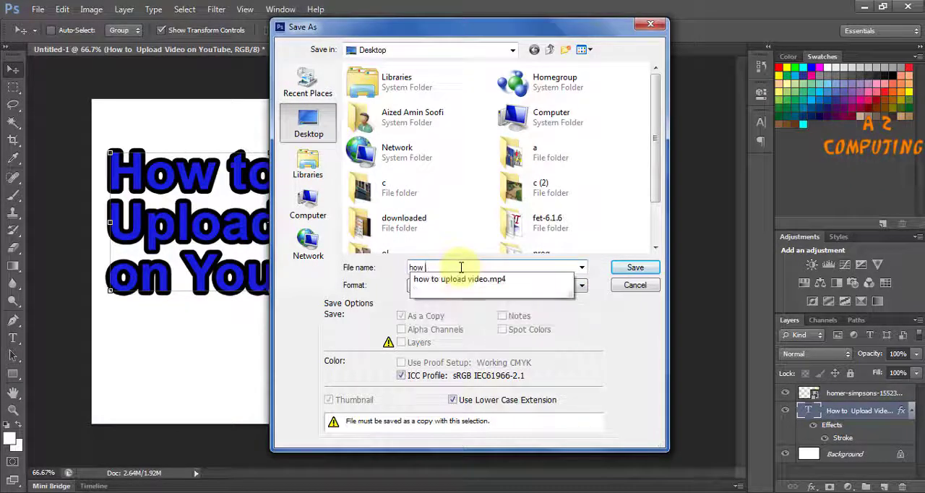
{"action": "type", "text": "to upload"}
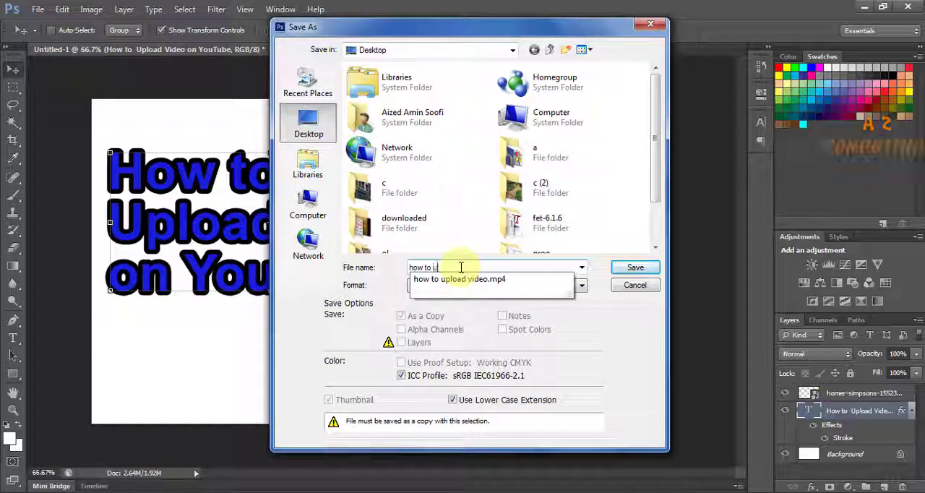
{"action": "left_click", "coordinate": [633, 268]}
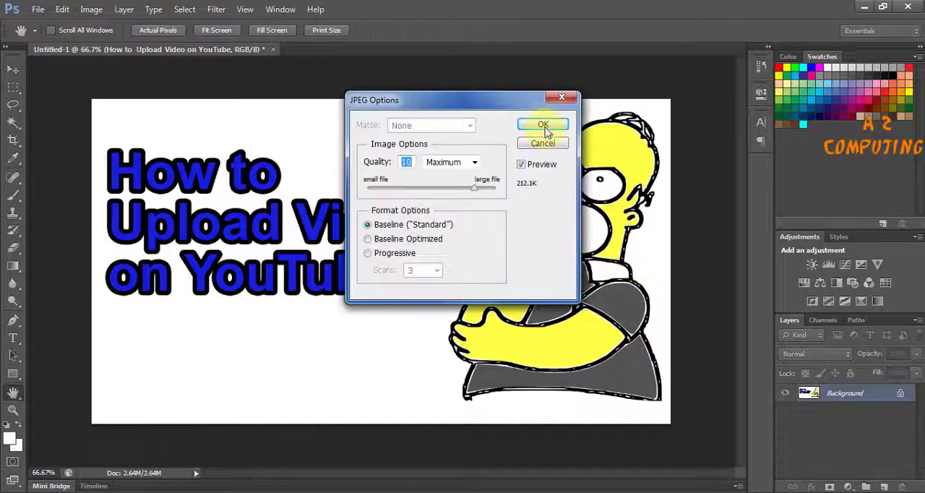
{"action": "left_click", "coordinate": [543, 125]}
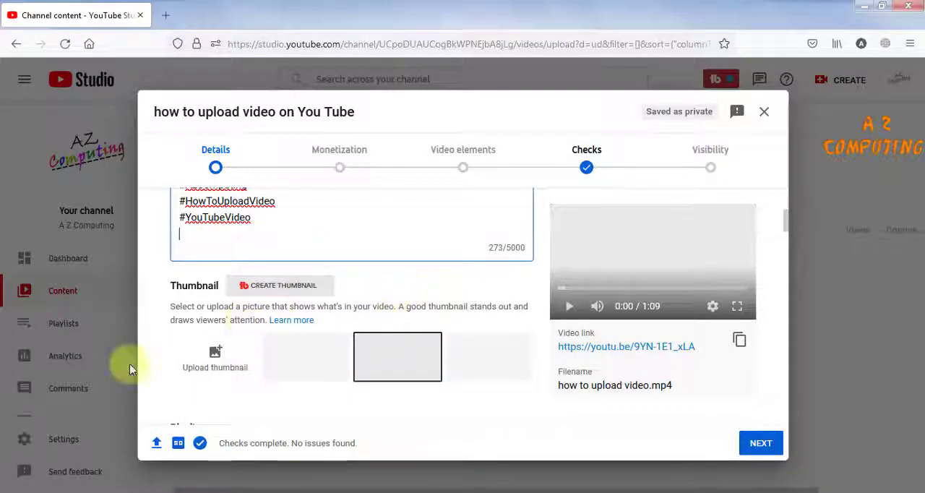
- In the YouTube Studio upload, add the "how to upload" JPEG as custom thumbnail, then select the first automatically generated thumbnail
{"action": "left_click", "coordinate": [214, 353]}
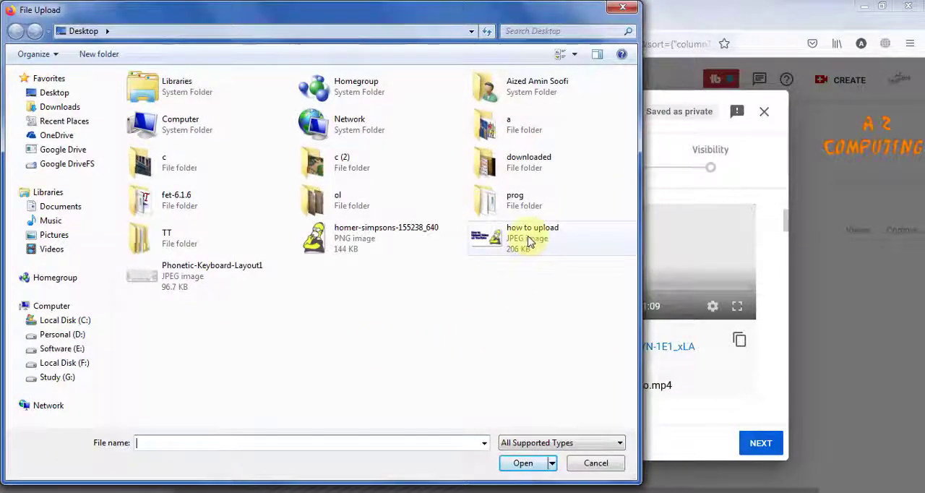
{"action": "double_click", "coordinate": [527, 244]}
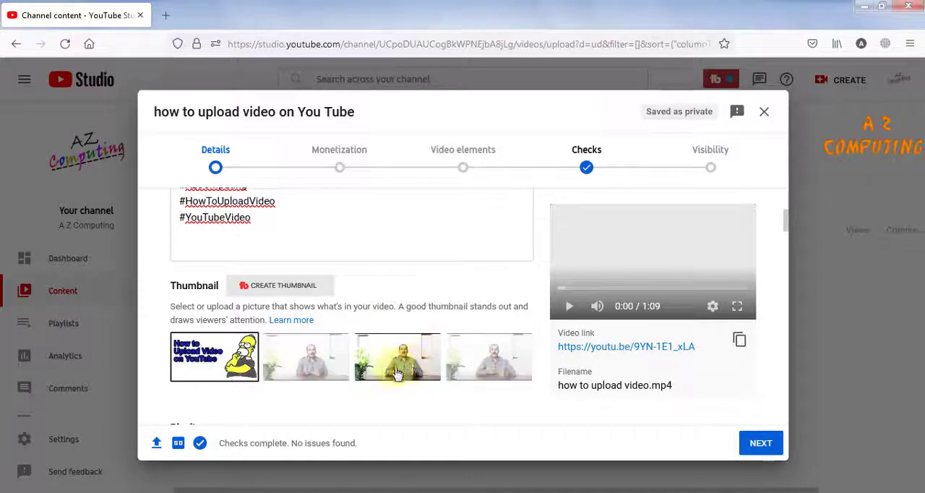
{"action": "left_click", "coordinate": [309, 364]}
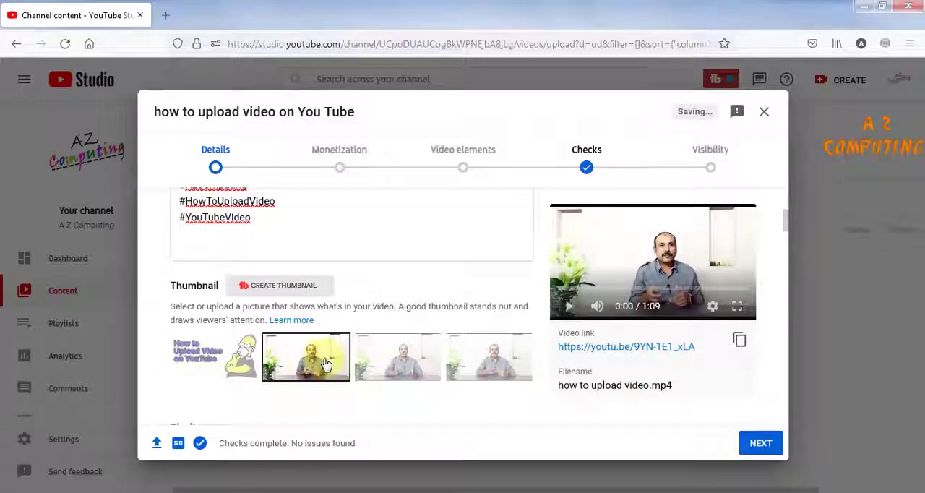
- Try the automatically generated thumbnails, then select the custom "How to Upload Video on YouTube" thumbnail for the video
{"action": "left_click", "coordinate": [393, 363]}
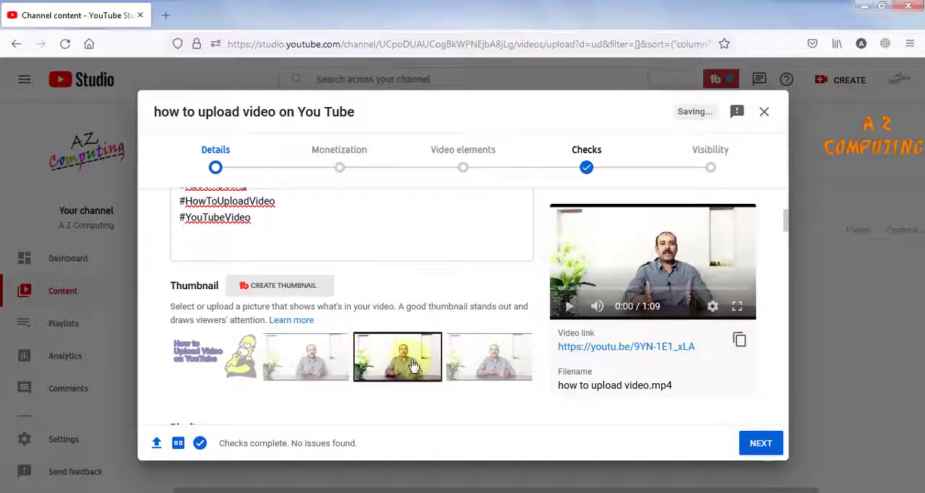
{"action": "left_click", "coordinate": [488, 362]}
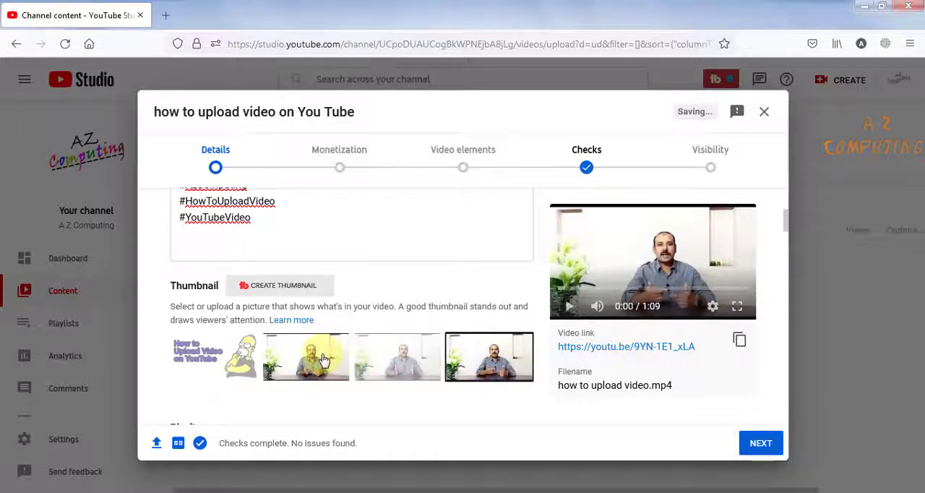
{"action": "left_click", "coordinate": [323, 360]}
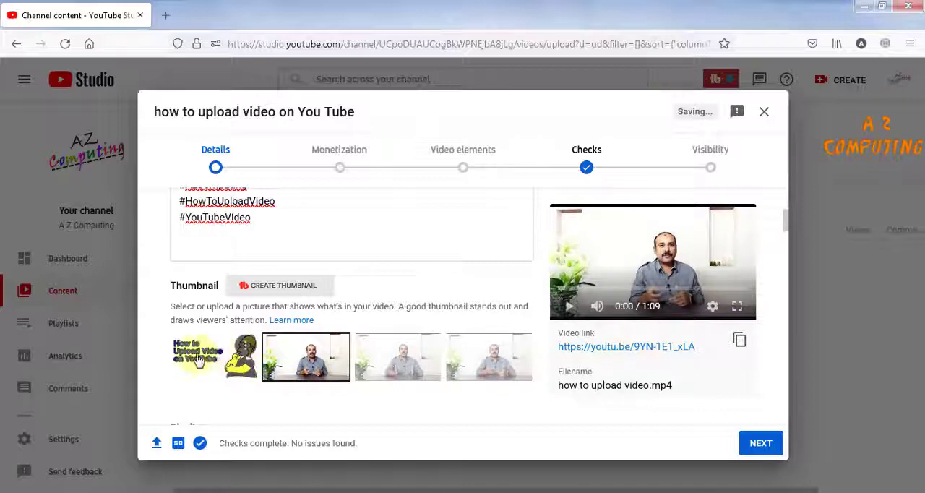
{"action": "left_click", "coordinate": [188, 361]}
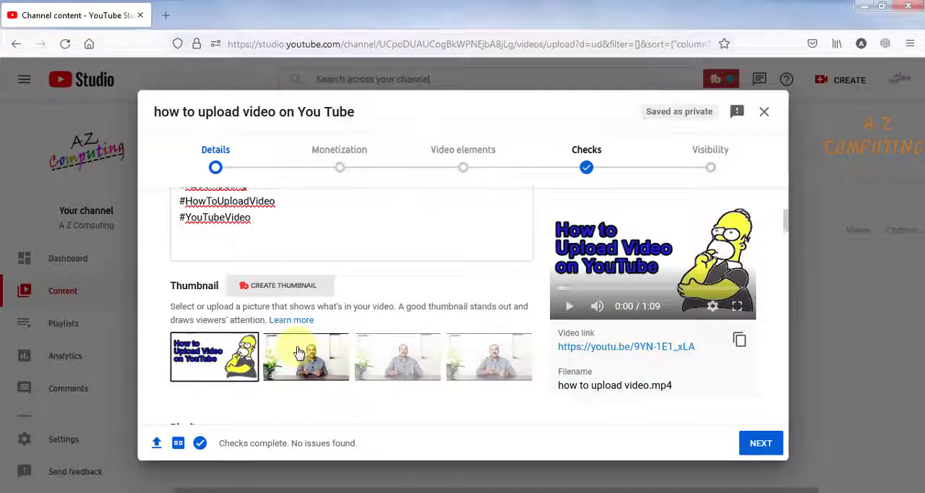
- Create a new public playlist titled "How To" and assign the video to it
{"action": "scroll", "coordinate": [383, 352], "scroll_direction": "down", "scroll_amount": 3}
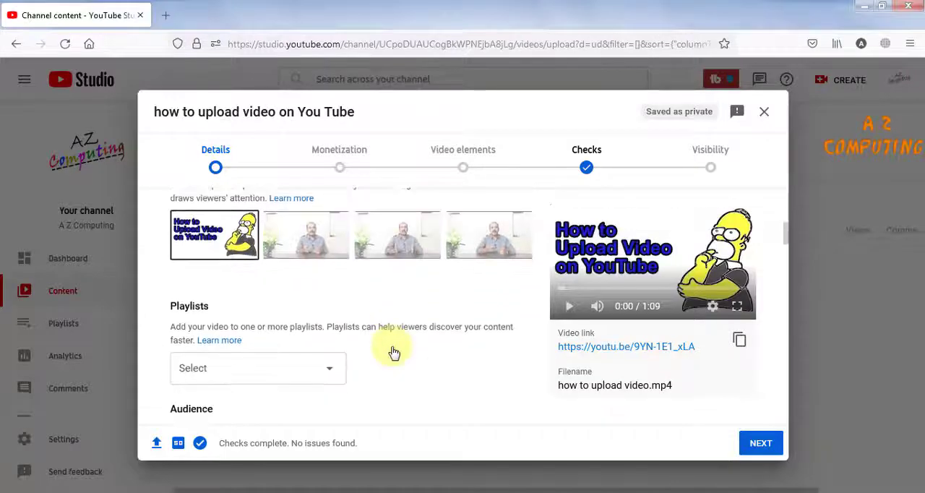
{"action": "scroll", "coordinate": [394, 352], "scroll_direction": "down", "scroll_amount": 2}
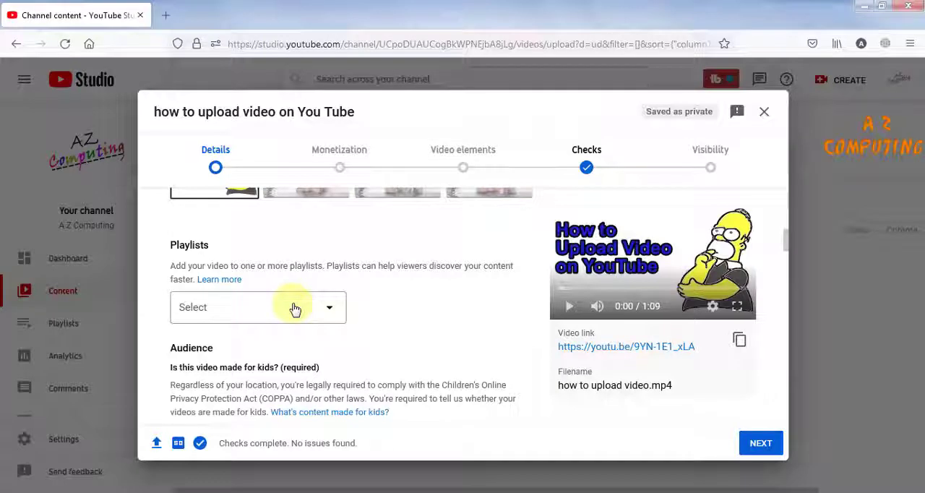
{"action": "left_click", "coordinate": [331, 312]}
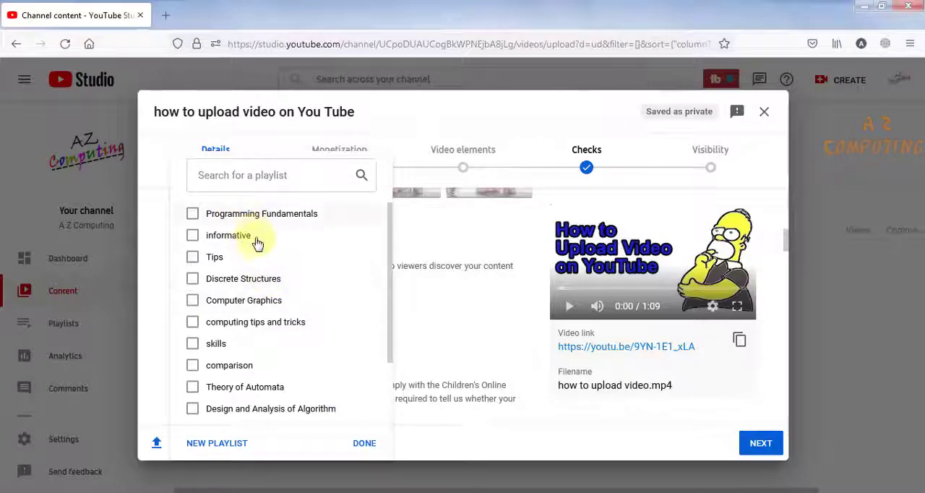
{"action": "scroll", "coordinate": [254, 246], "scroll_direction": "down", "scroll_amount": 1}
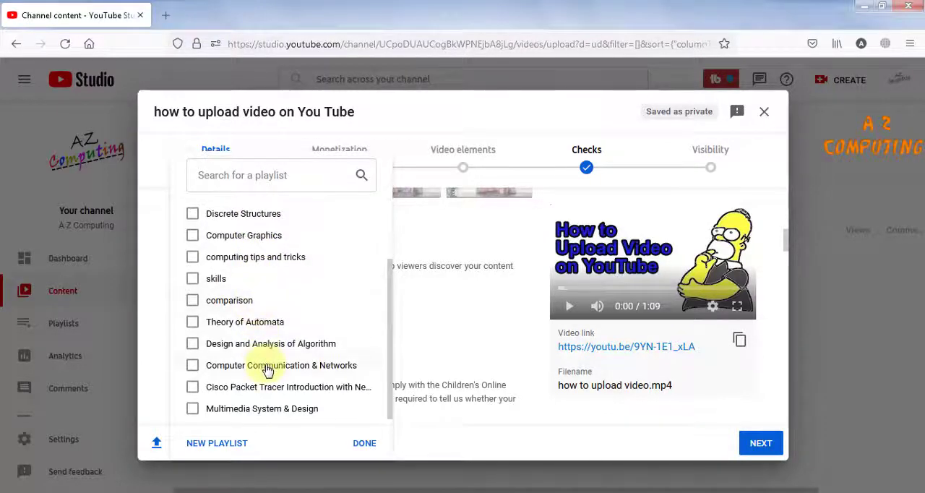
{"action": "scroll", "coordinate": [264, 372], "scroll_direction": "up", "scroll_amount": 1}
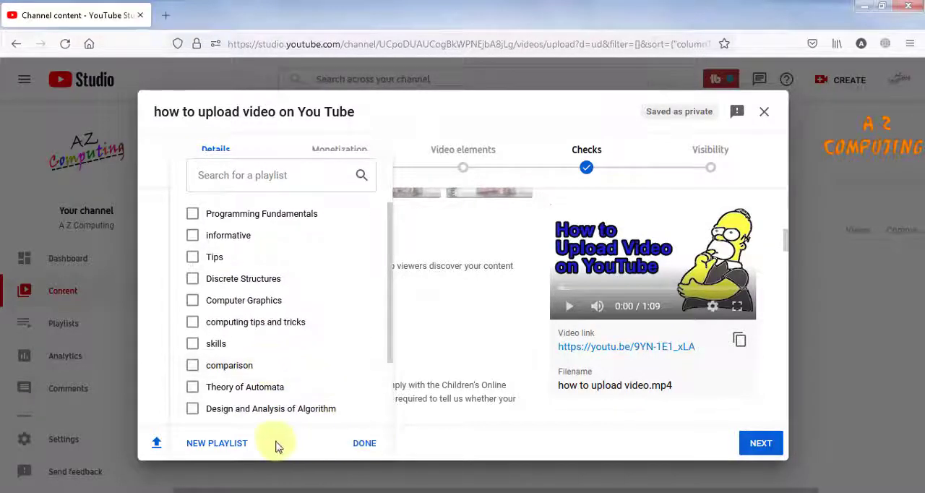
{"action": "left_click", "coordinate": [220, 446]}
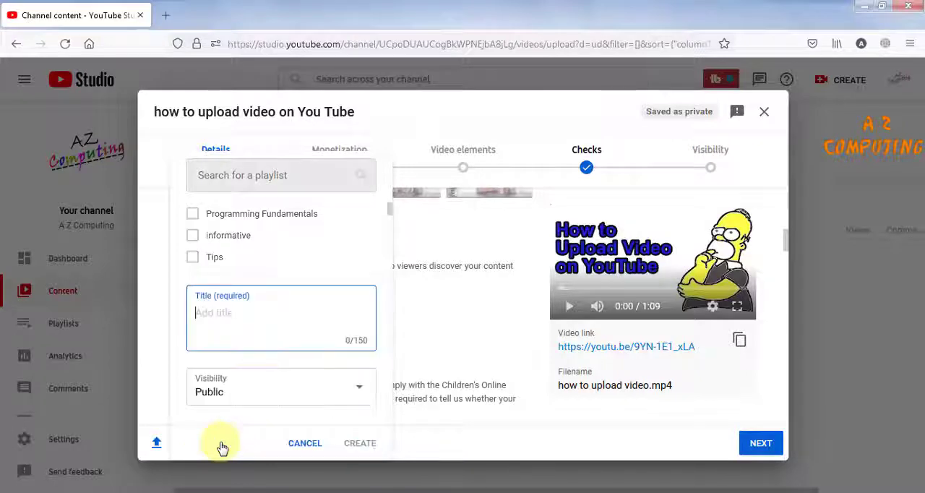
{"action": "type", "text": "Ho"}
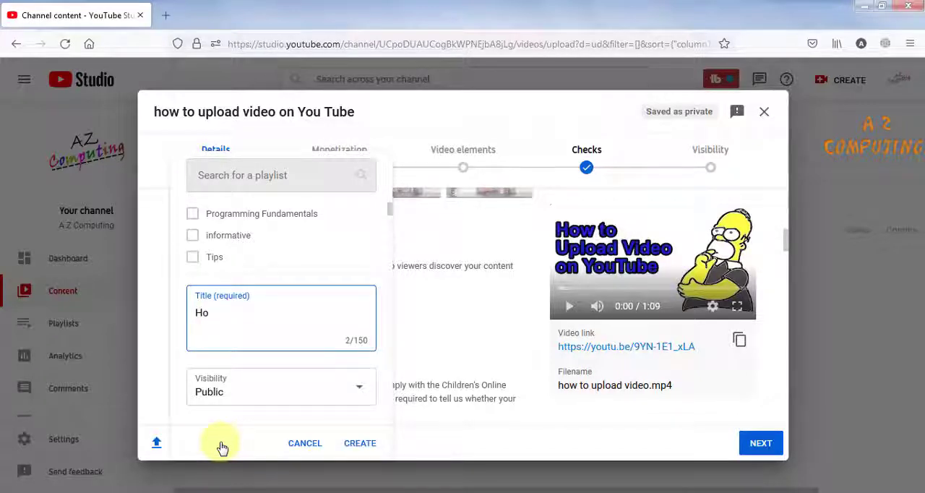
{"action": "type", "text": "w To"}
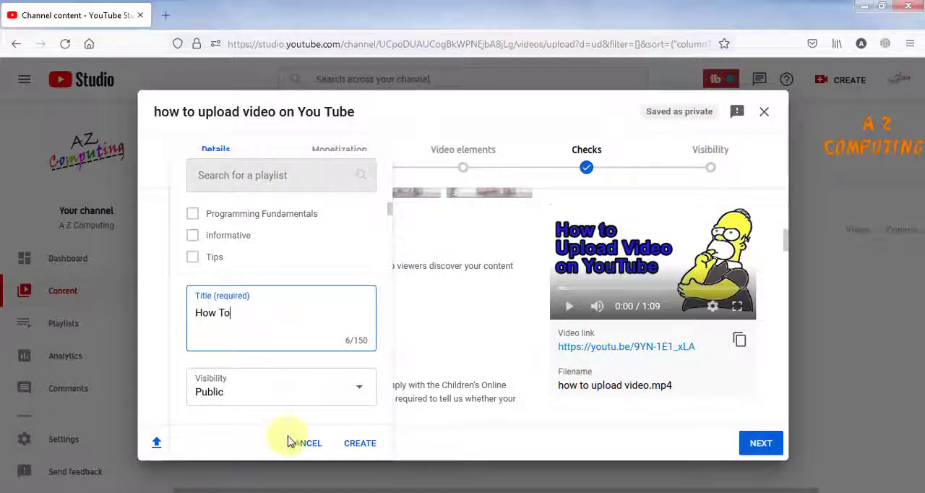
{"action": "left_click", "coordinate": [357, 444]}
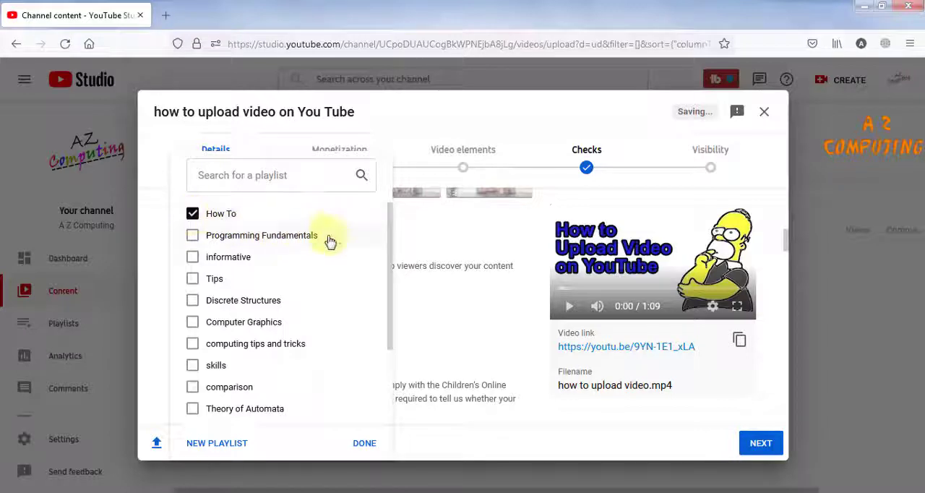
{"action": "left_click", "coordinate": [364, 444]}
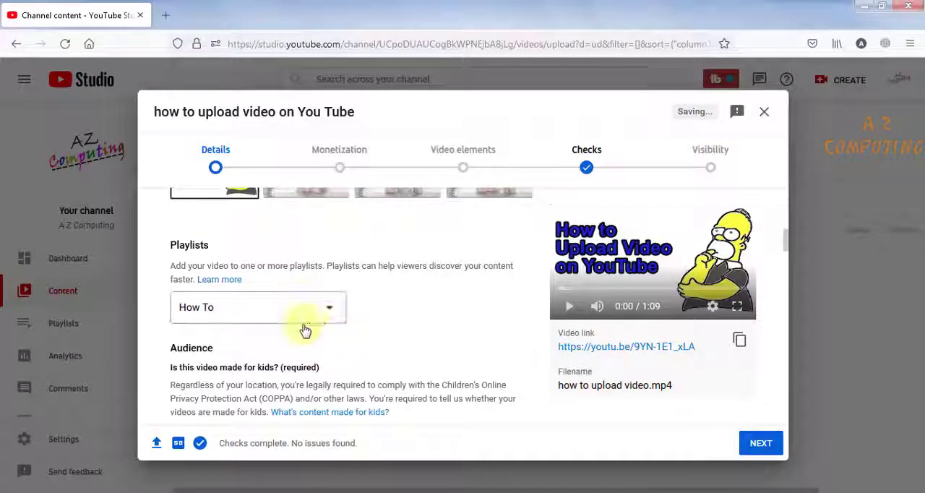
- Set the audience to "No, it's not made for kids" and review the paid promotion and automatic chapters options
{"action": "scroll", "coordinate": [281, 340], "scroll_direction": "down", "scroll_amount": 3}
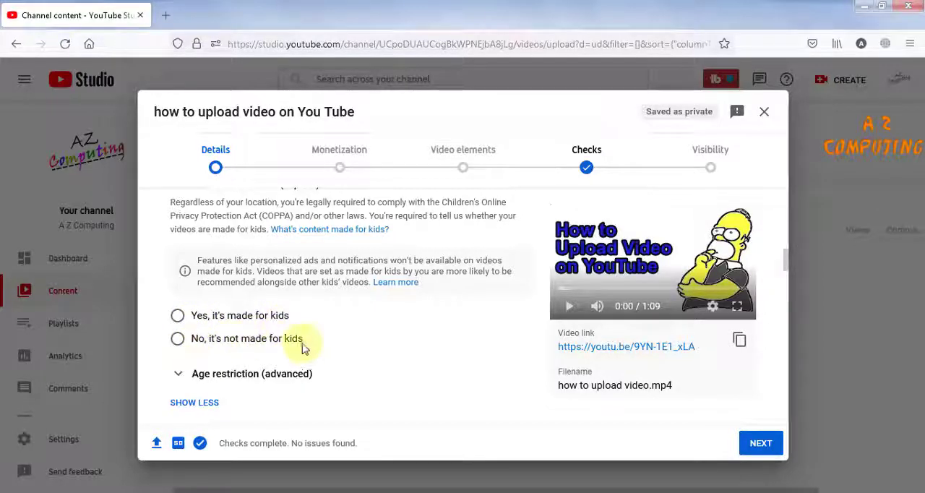
{"action": "left_click", "coordinate": [178, 339]}
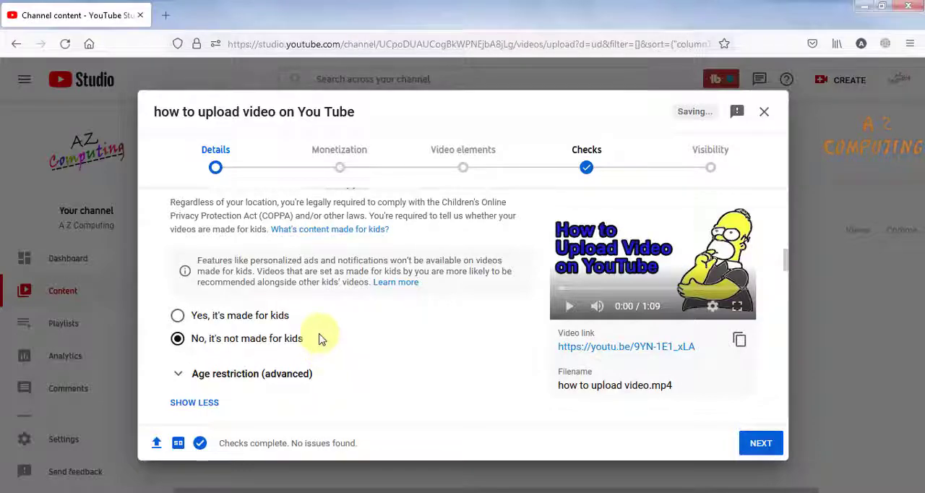
{"action": "scroll", "coordinate": [320, 340], "scroll_direction": "down", "scroll_amount": 3}
{"action": "scroll", "coordinate": [321, 340], "scroll_direction": "down", "scroll_amount": 3}
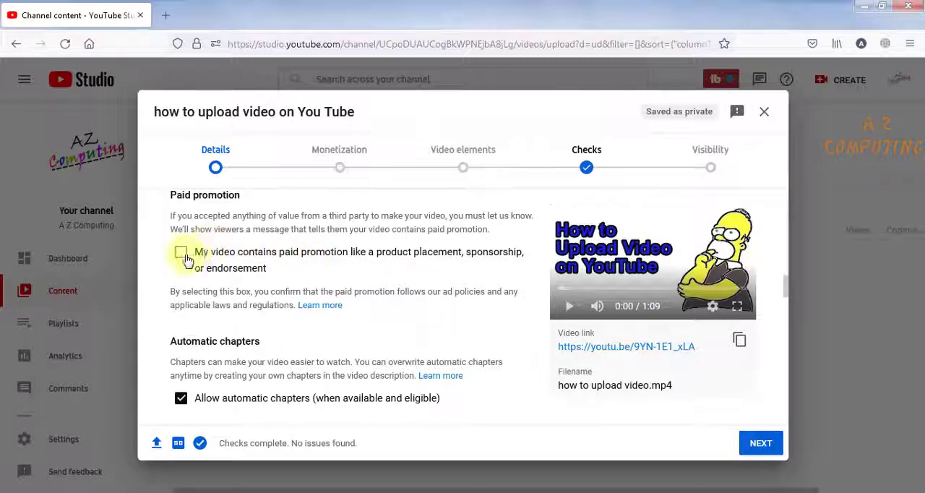
{"action": "scroll", "coordinate": [249, 290], "scroll_direction": "down", "scroll_amount": 2}
{"action": "scroll", "coordinate": [256, 347], "scroll_direction": "up", "scroll_amount": 2}
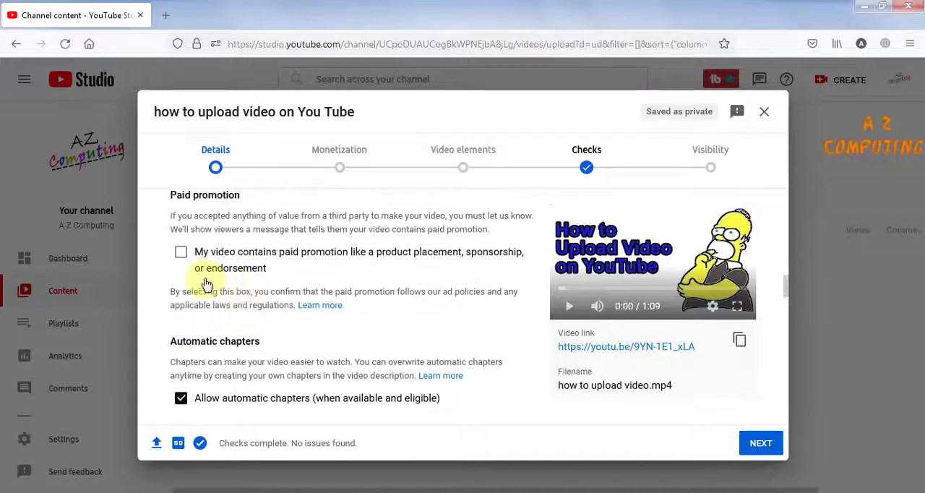
- Add "az computing" as the first tag of the video
{"action": "scroll", "coordinate": [260, 292], "scroll_direction": "down", "scroll_amount": 3}
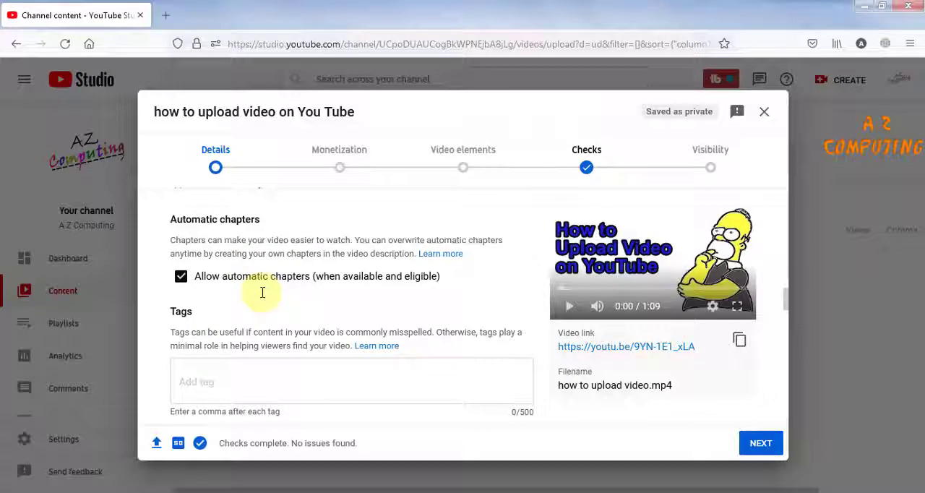
{"action": "scroll", "coordinate": [249, 296], "scroll_direction": "down", "scroll_amount": 2}
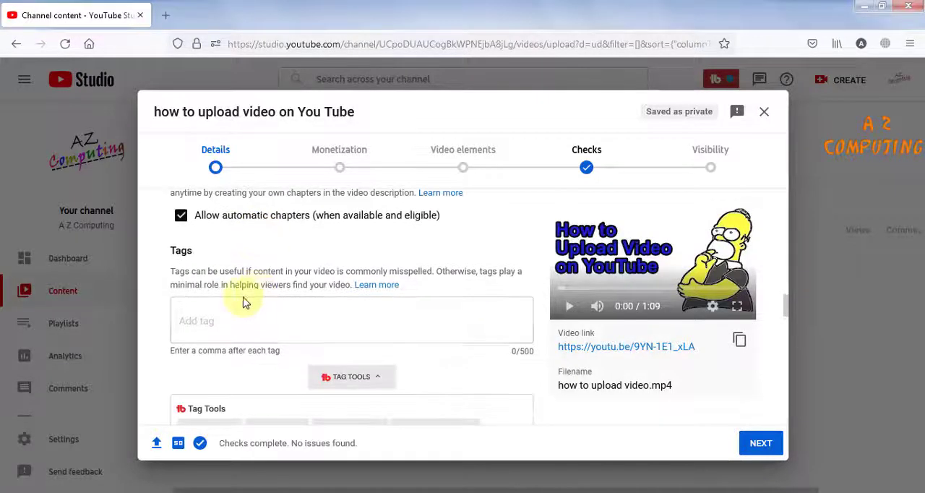
{"action": "left_click", "coordinate": [210, 323]}
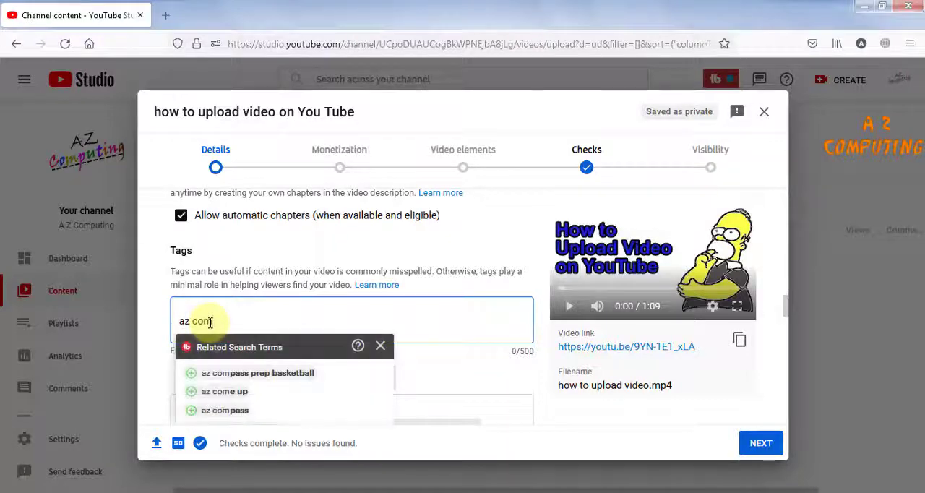
{"action": "type", "text": "ting"}
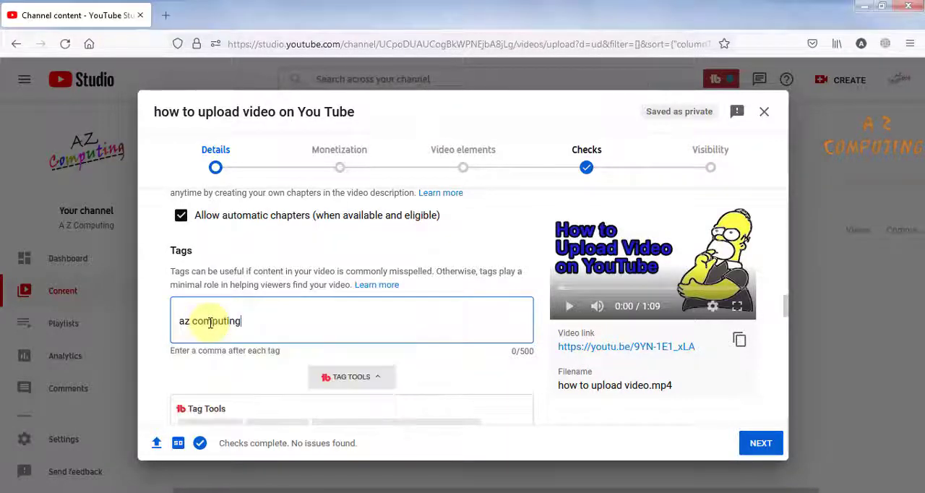
{"action": "key", "text": "Return"}
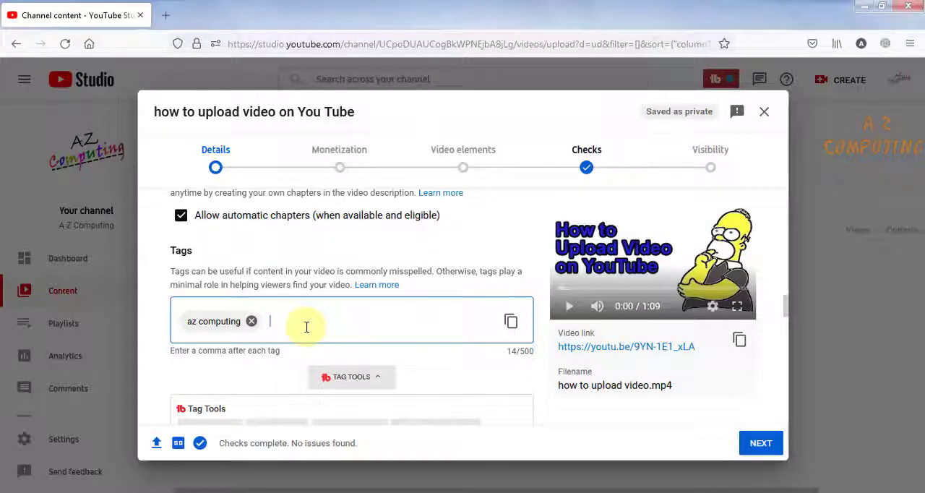
- Add the tag "how to upload video on youtube" to the video
{"action": "type", "text": "w to up"}
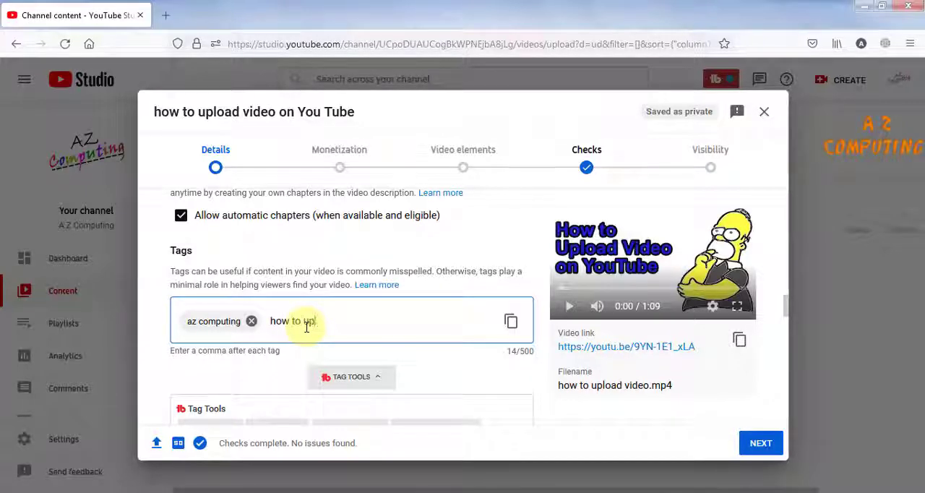
{"action": "type", "text": "load video on"}
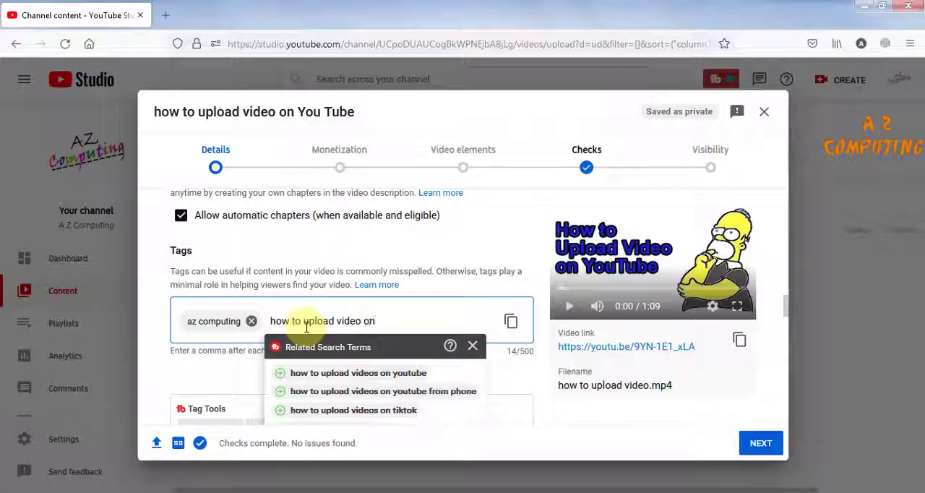
{"action": "type", "text": " youtube"}
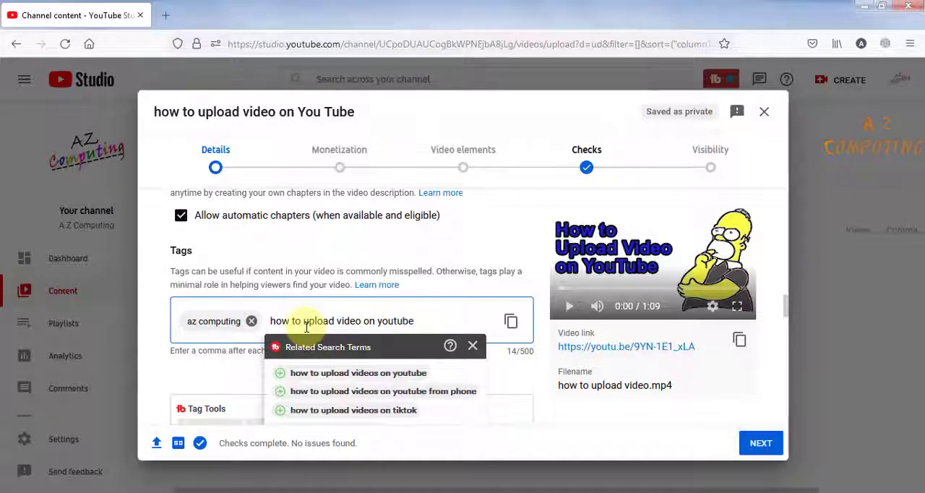
{"action": "key", "text": "Return"}
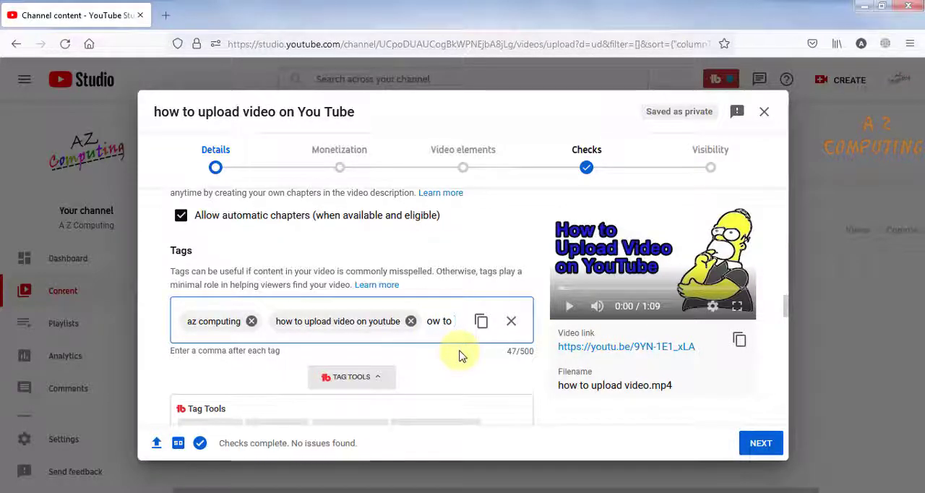
- Enter "how to upload" as a tag, add the related search term "how to upload videos on youtube", and close the suggestions
{"action": "type", "text": "upload"}
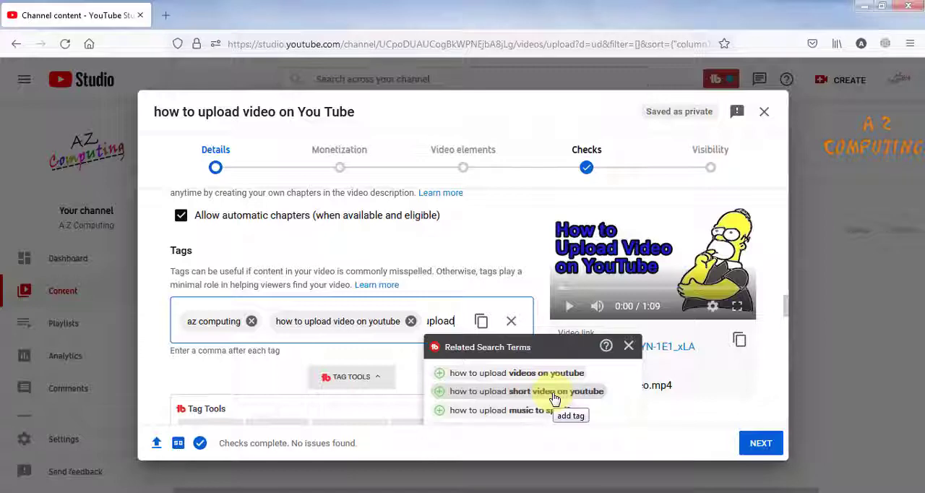
{"action": "left_click", "coordinate": [439, 373]}
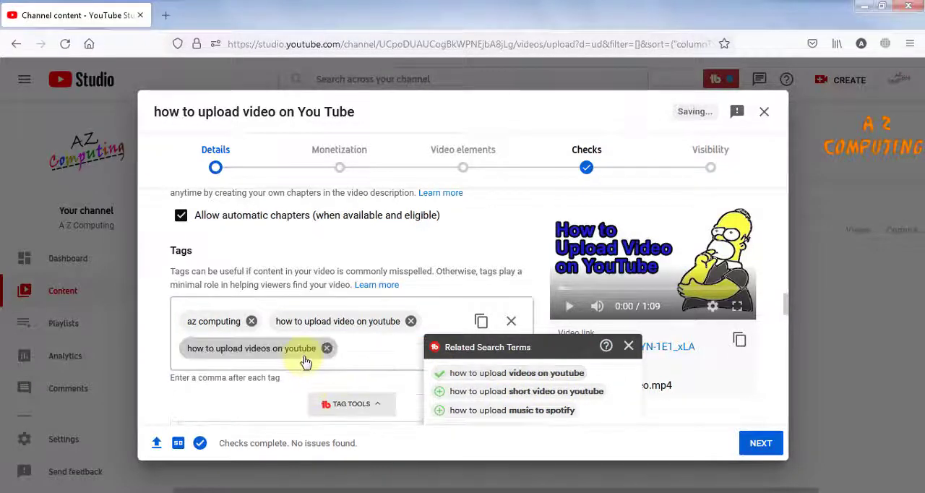
{"action": "left_click", "coordinate": [629, 348]}
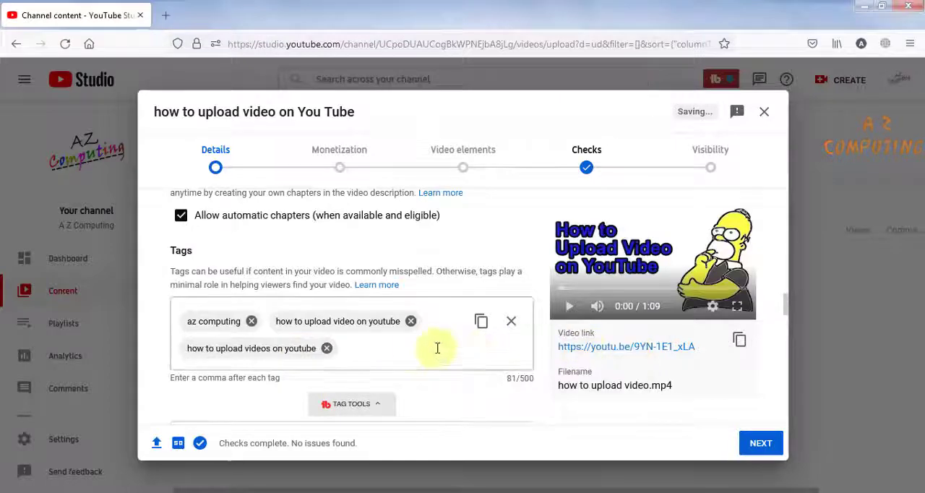
- Try to add the recommended tag "how to upload videos on youtube" and review the other recommended tags
{"action": "scroll", "coordinate": [415, 354], "scroll_direction": "down", "scroll_amount": 4}
{"action": "scroll", "coordinate": [416, 356], "scroll_direction": "down", "scroll_amount": 2}
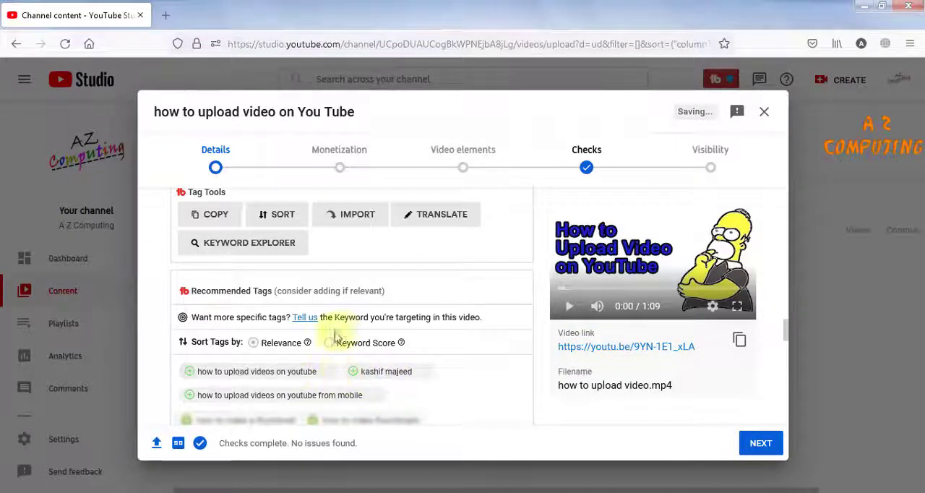
{"action": "left_click", "coordinate": [188, 371]}
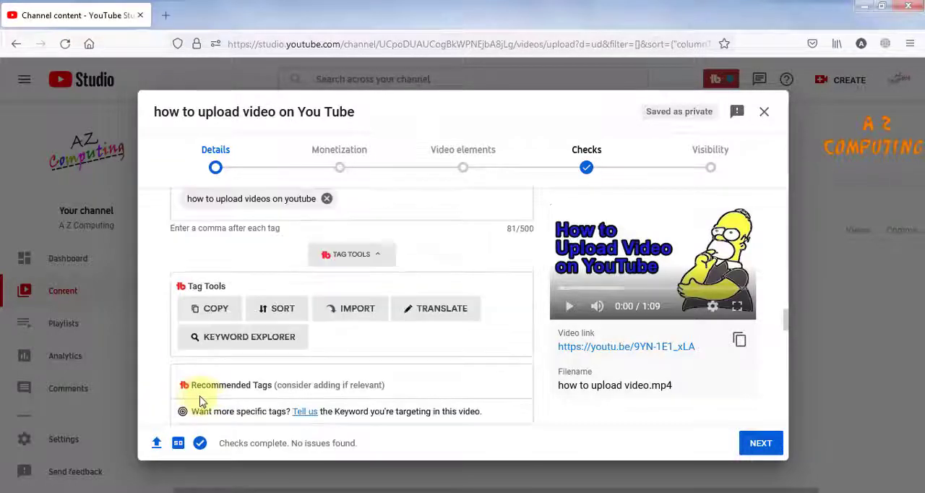
{"action": "scroll", "coordinate": [214, 399], "scroll_direction": "down", "scroll_amount": 3}
{"action": "scroll", "coordinate": [214, 400], "scroll_direction": "down", "scroll_amount": 1}
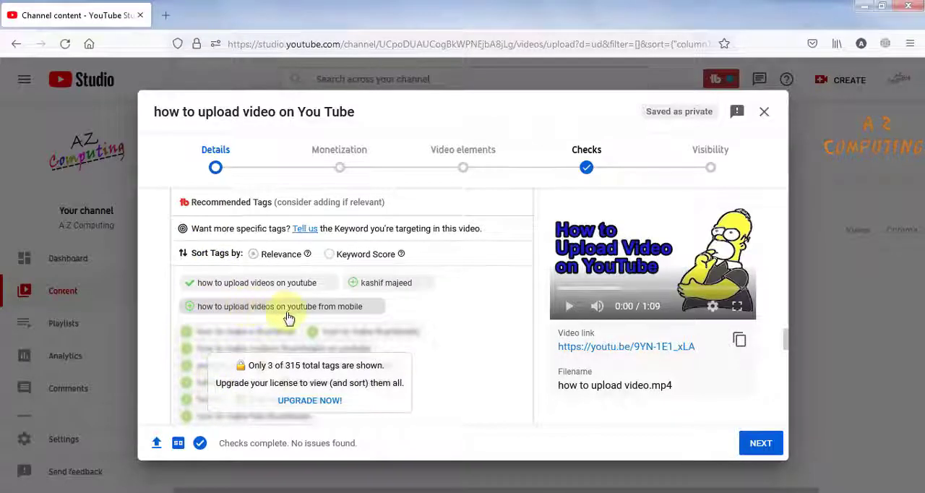
{"action": "scroll", "coordinate": [368, 326], "scroll_direction": "up", "scroll_amount": 5}
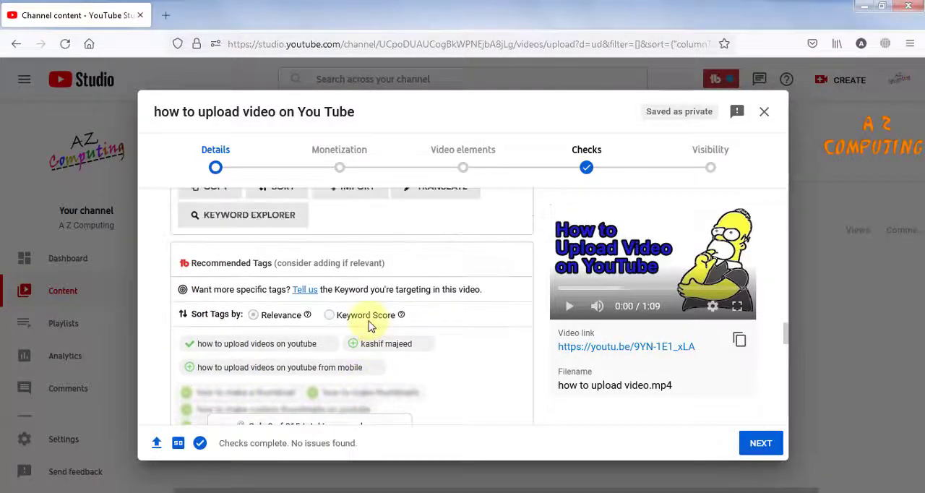
{"action": "scroll", "coordinate": [379, 313], "scroll_direction": "up", "scroll_amount": 1}
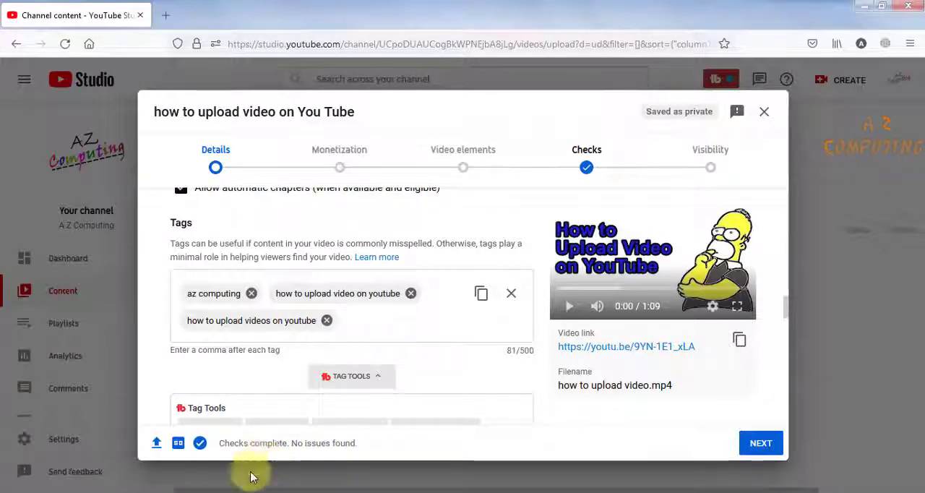
- Switch to the Rapidtags generator and generate tags for the title "how to upload video on youtube"
{"action": "left_click", "coordinate": [229, 491]}
{"action": "left_click", "coordinate": [235, 485]}
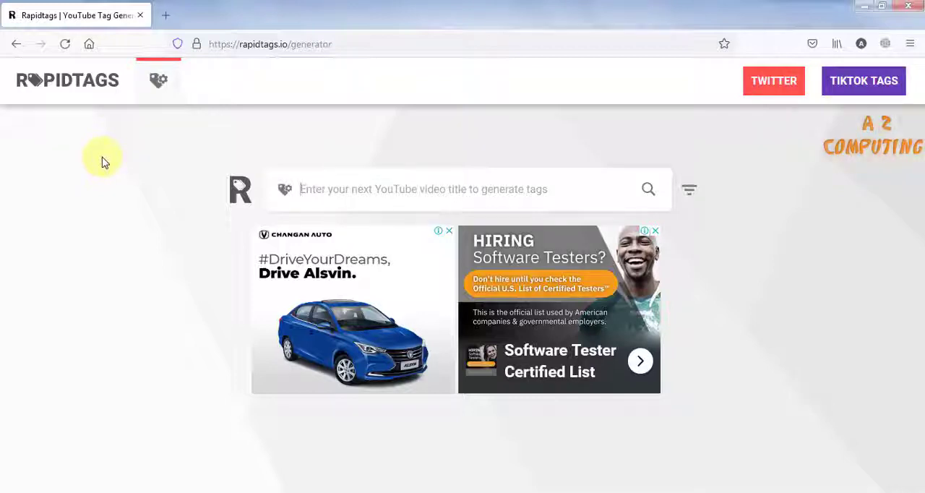
{"action": "type", "text": "ho"}
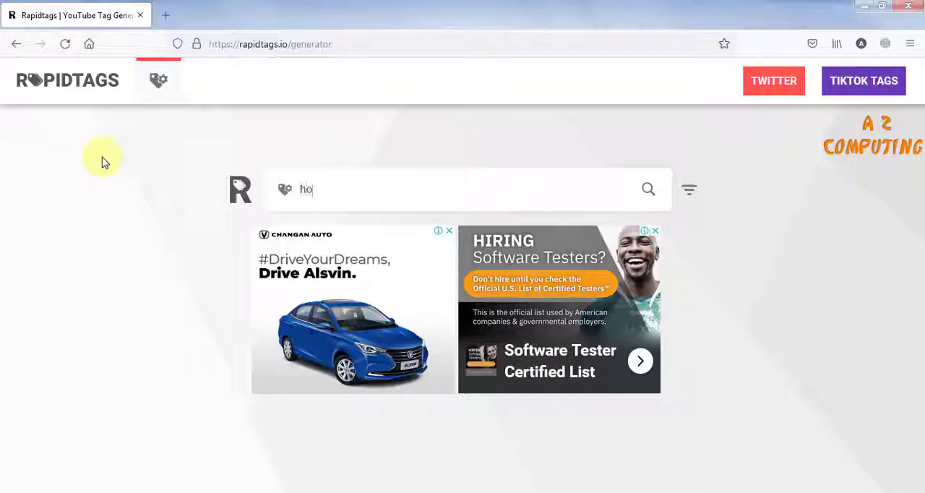
{"action": "type", "text": "w to upload video on youtube"}
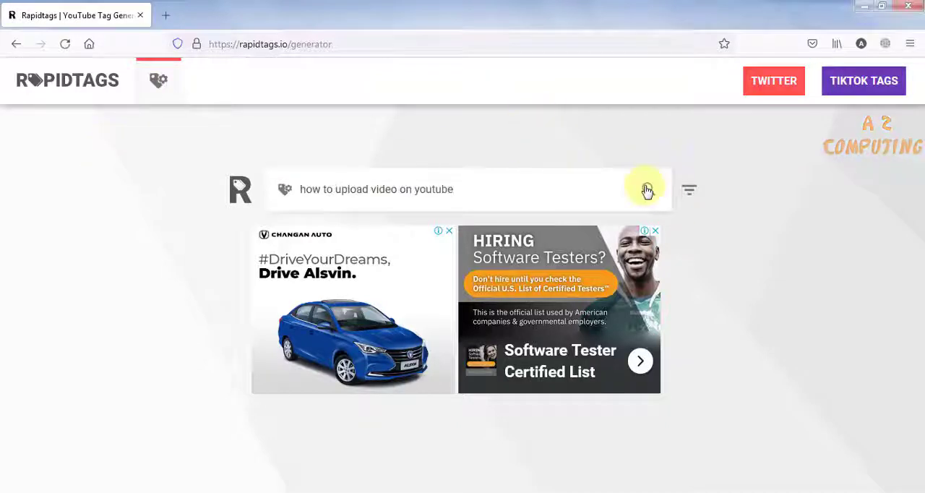
{"action": "left_click", "coordinate": [647, 189]}
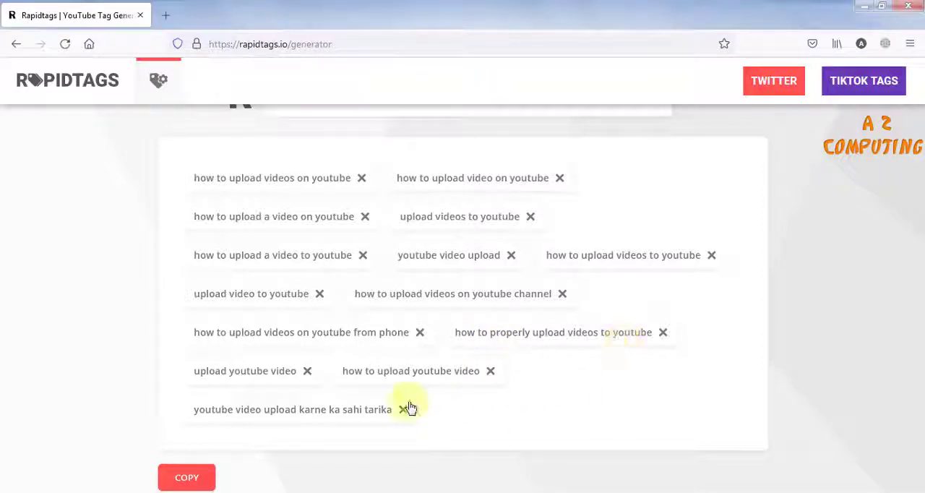
- Copy all the generated tags from Rapidtags, paste them into the video's tags in YouTube Studio, and review the tag list
{"action": "left_click", "coordinate": [192, 477]}
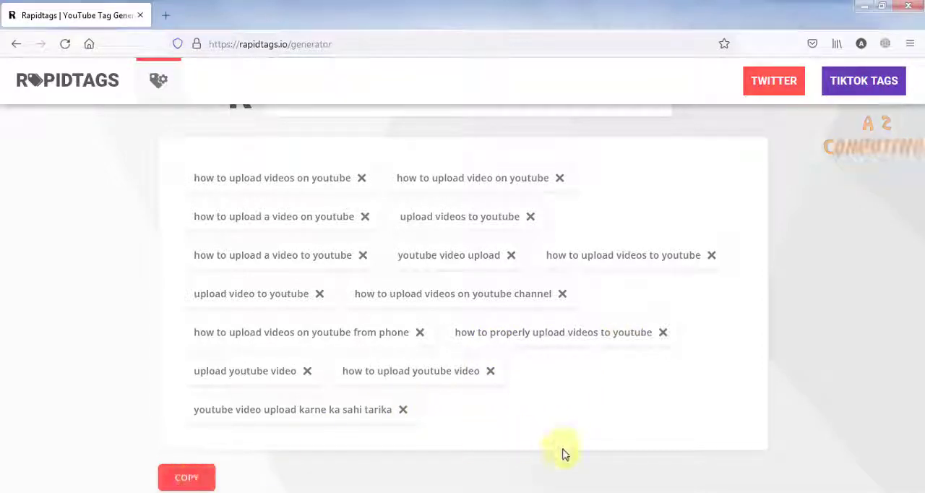
{"action": "left_click", "coordinate": [653, 492]}
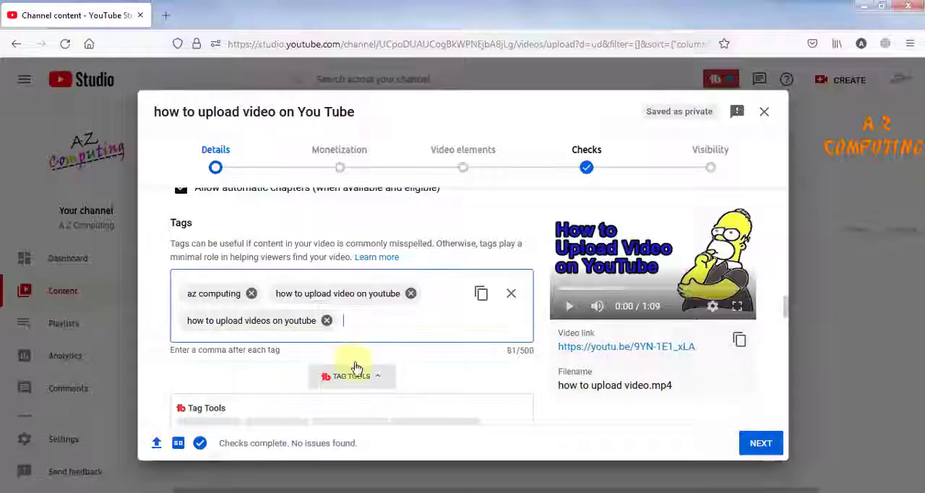
{"action": "right_click", "coordinate": [356, 319]}
{"action": "left_click", "coordinate": [403, 393]}
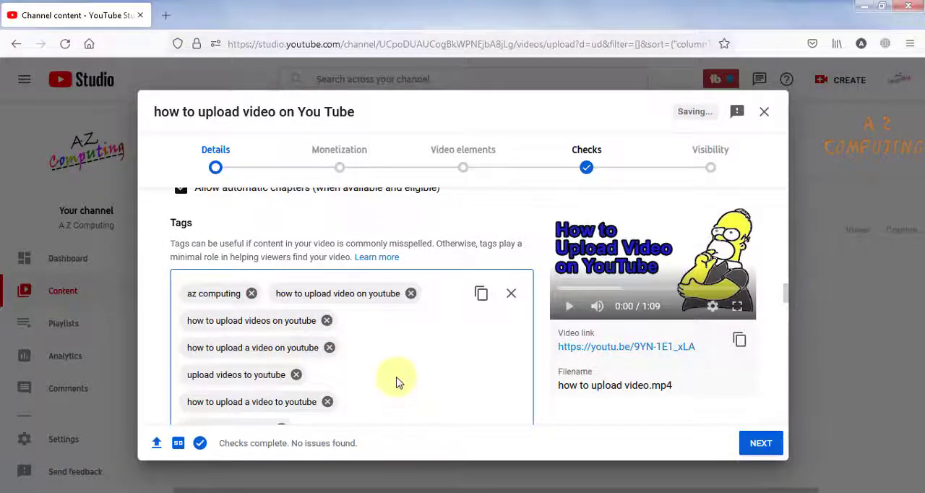
{"action": "scroll", "coordinate": [393, 382], "scroll_direction": "down", "scroll_amount": 5}
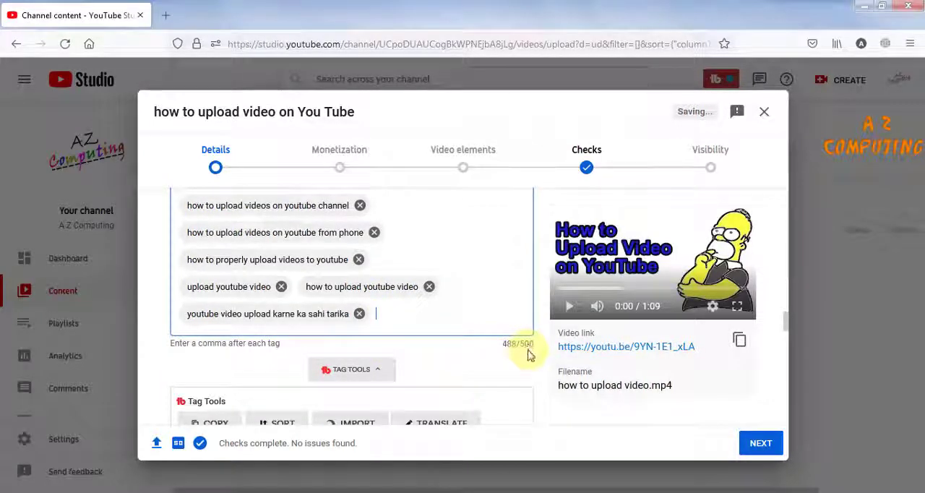
{"action": "scroll", "coordinate": [416, 315], "scroll_direction": "up", "scroll_amount": 4}
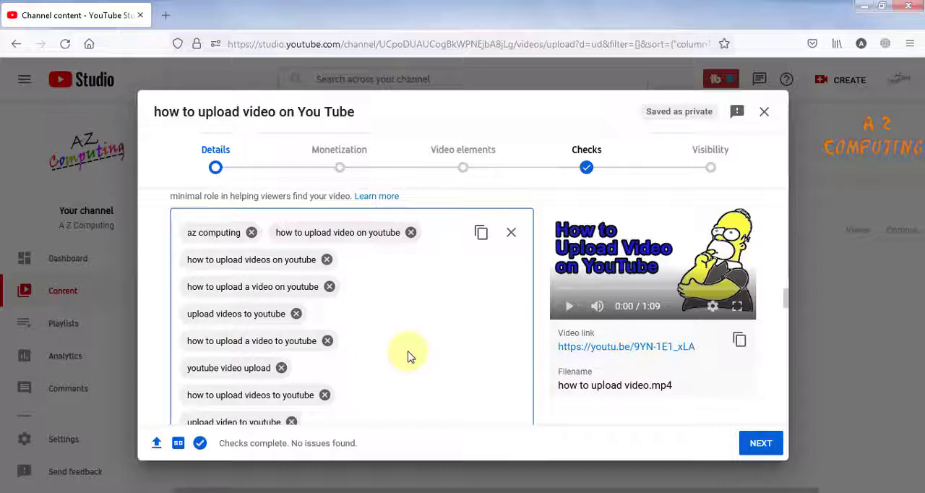
{"action": "scroll", "coordinate": [407, 355], "scroll_direction": "up", "scroll_amount": 1}
{"action": "scroll", "coordinate": [407, 355], "scroll_direction": "down", "scroll_amount": 4}
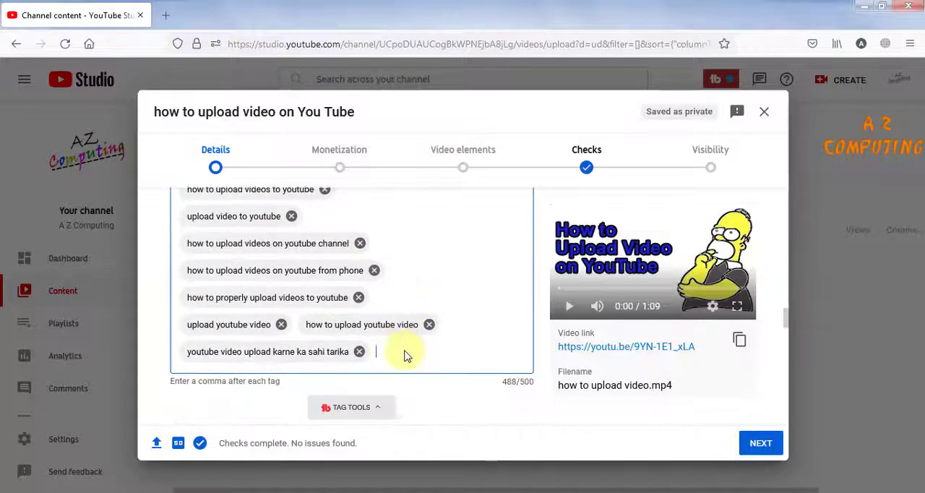
- Look over the remaining video details, continue to the Monetization stage, and set monetization to On
{"action": "scroll", "coordinate": [405, 354], "scroll_direction": "down", "scroll_amount": 5}
{"action": "scroll", "coordinate": [407, 354], "scroll_direction": "down", "scroll_amount": 5}
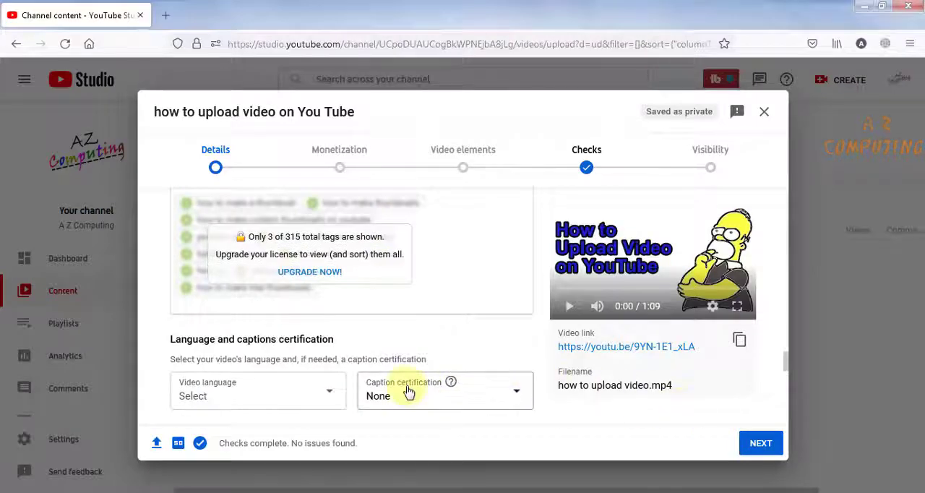
{"action": "scroll", "coordinate": [408, 389], "scroll_direction": "down", "scroll_amount": 3}
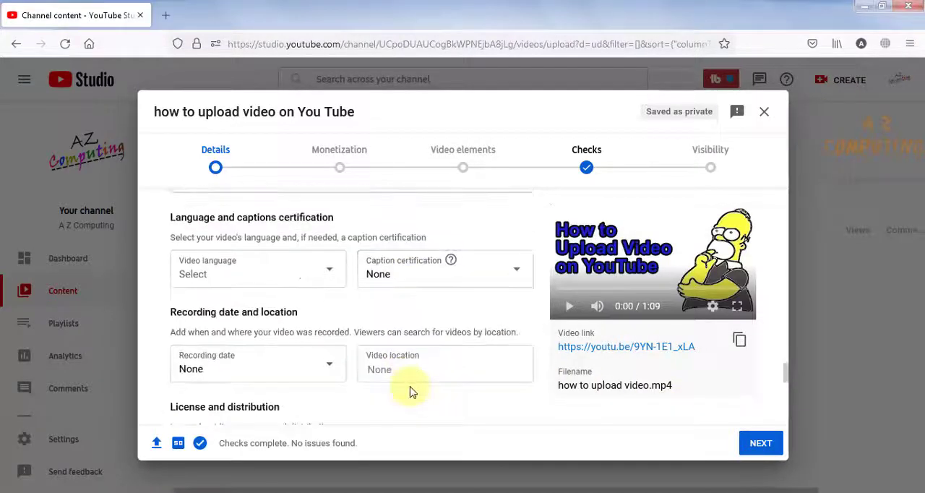
{"action": "left_click", "coordinate": [759, 444]}
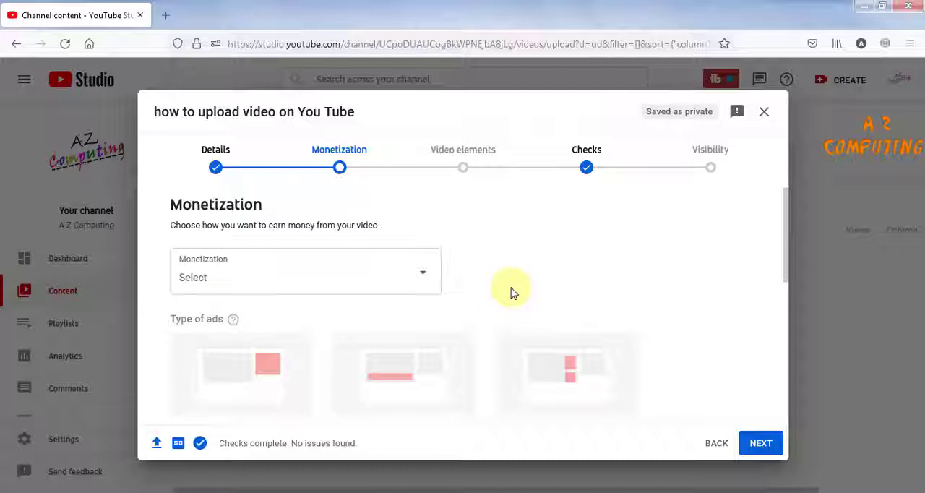
{"action": "scroll", "coordinate": [503, 289], "scroll_direction": "down", "scroll_amount": 2}
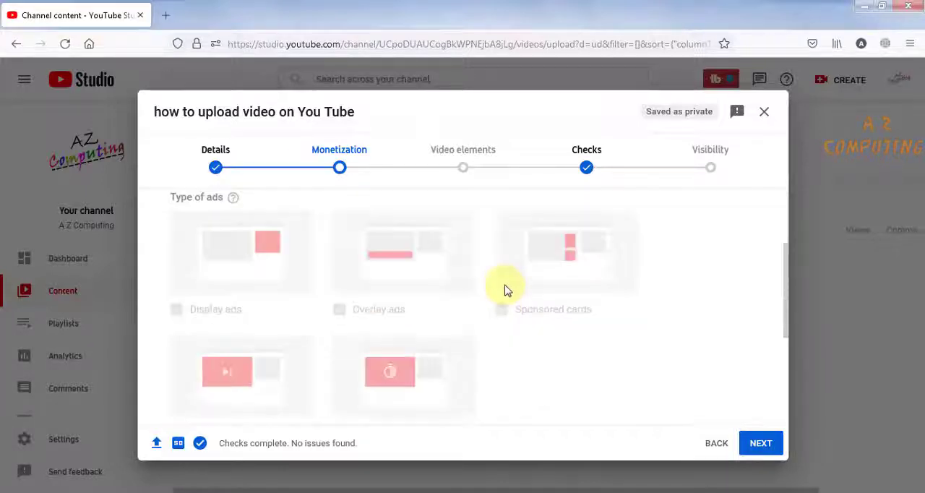
{"action": "scroll", "coordinate": [491, 289], "scroll_direction": "up", "scroll_amount": 2}
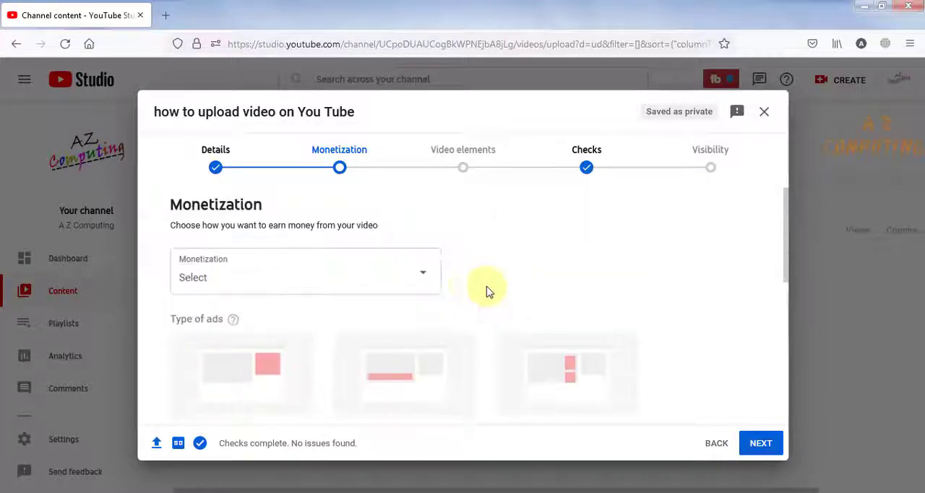
{"action": "left_click", "coordinate": [423, 277]}
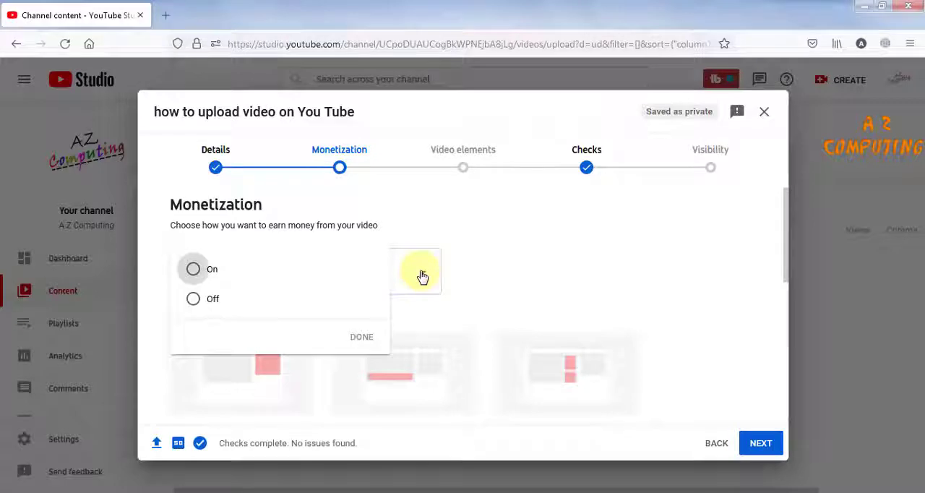
{"action": "left_click", "coordinate": [193, 270]}
{"action": "left_click", "coordinate": [362, 337]}
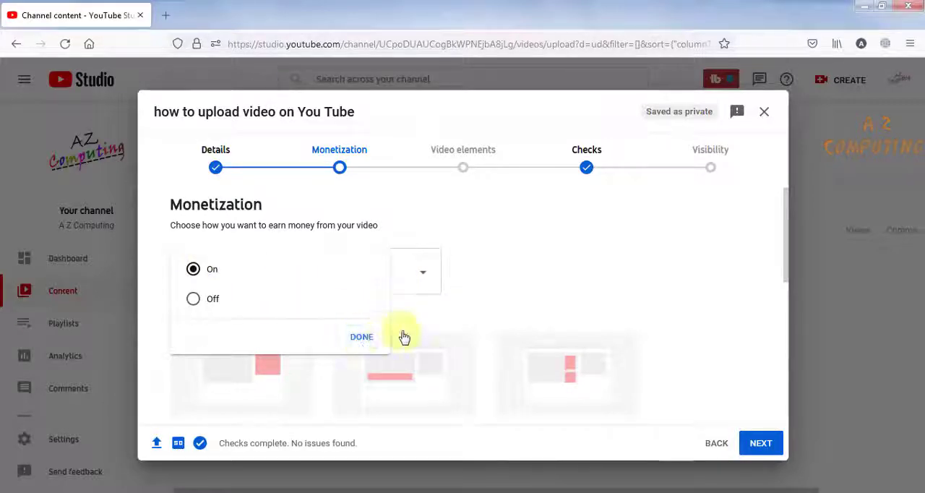
- Review the ad types for the video and continue to the Ad suitability stage
{"action": "scroll", "coordinate": [580, 284], "scroll_direction": "down", "scroll_amount": 2}
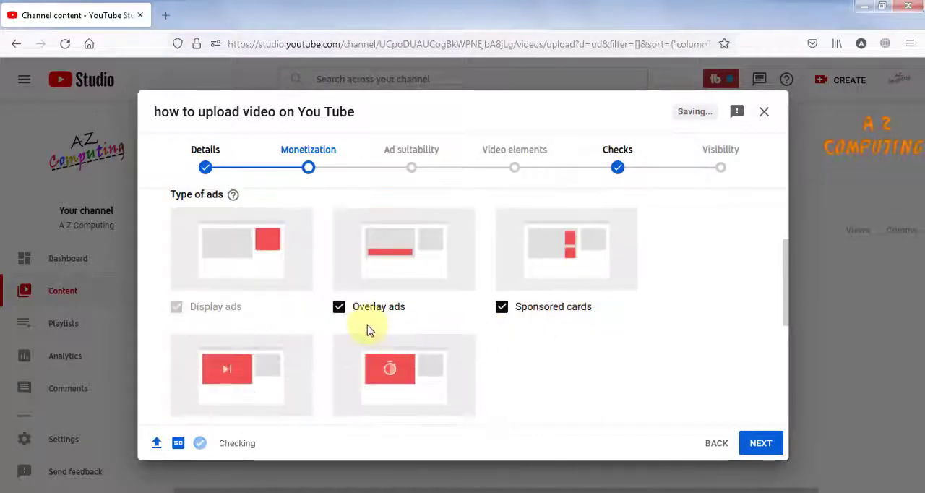
{"action": "scroll", "coordinate": [439, 323], "scroll_direction": "down", "scroll_amount": 1}
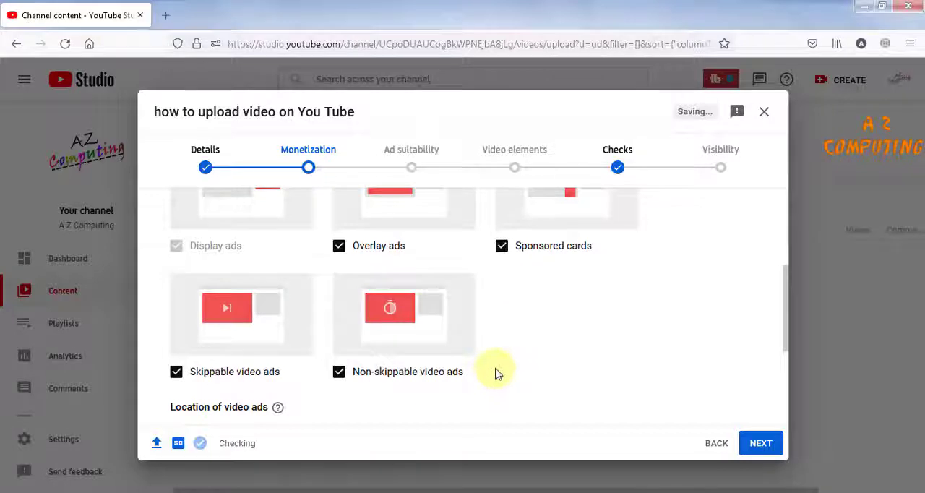
{"action": "scroll", "coordinate": [496, 371], "scroll_direction": "up", "scroll_amount": 1}
{"action": "scroll", "coordinate": [493, 372], "scroll_direction": "down", "scroll_amount": 1}
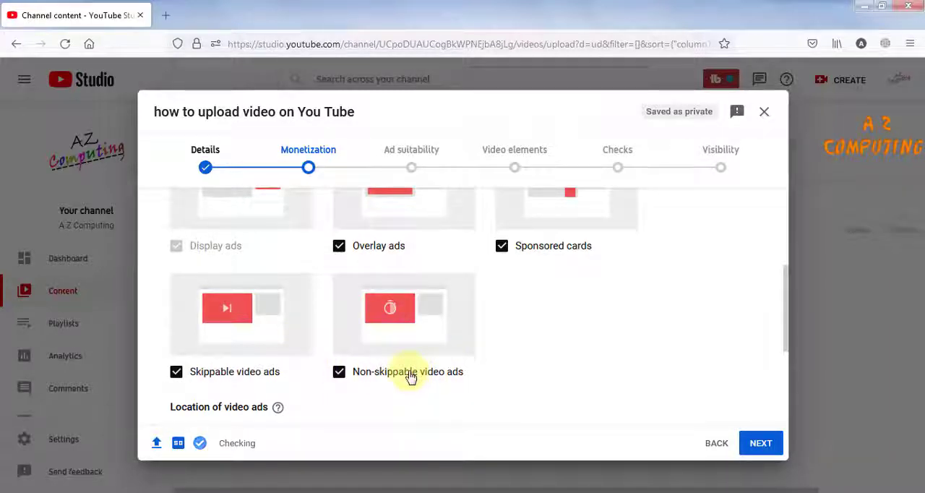
{"action": "scroll", "coordinate": [409, 376], "scroll_direction": "up", "scroll_amount": 1}
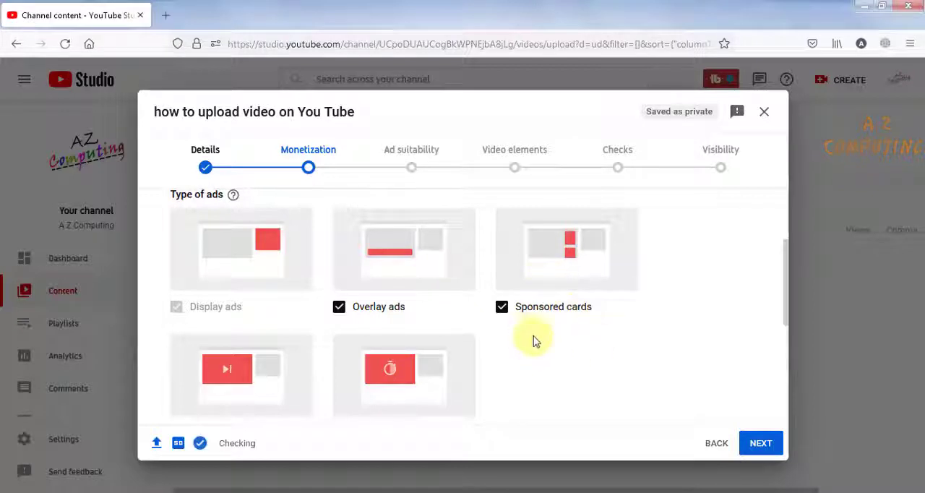
{"action": "scroll", "coordinate": [537, 349], "scroll_direction": "down", "scroll_amount": 1}
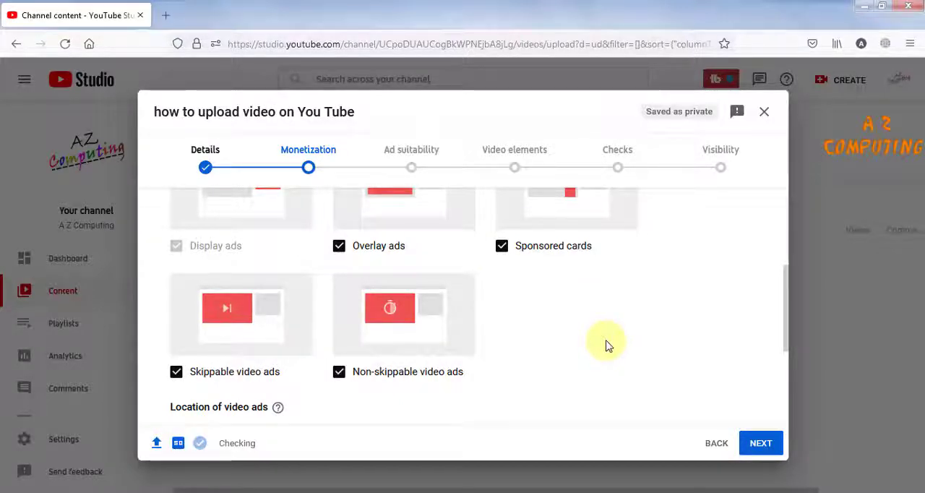
{"action": "scroll", "coordinate": [607, 346], "scroll_direction": "up", "scroll_amount": 1}
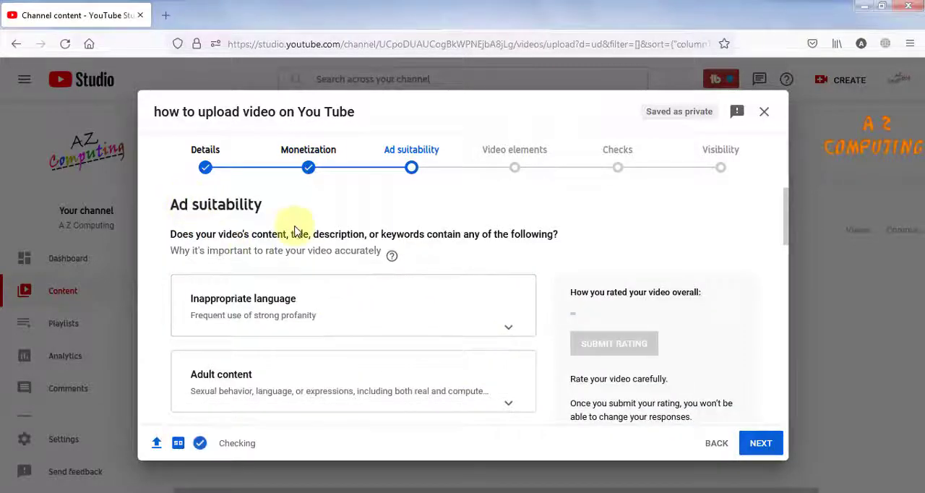
- Review the ad suitability categories, rate the video as "None of the above", and submit the rating
{"action": "scroll", "coordinate": [301, 253], "scroll_direction": "down", "scroll_amount": 1}
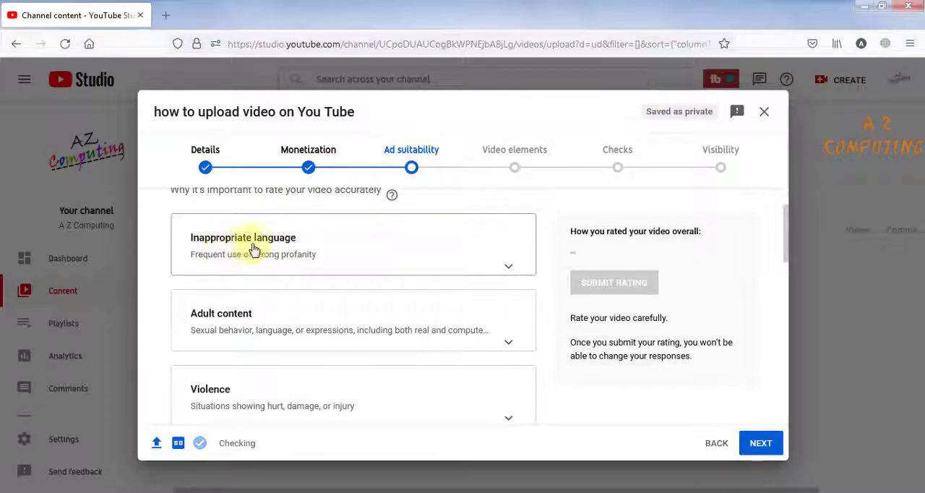
{"action": "scroll", "coordinate": [344, 257], "scroll_direction": "down", "scroll_amount": 1}
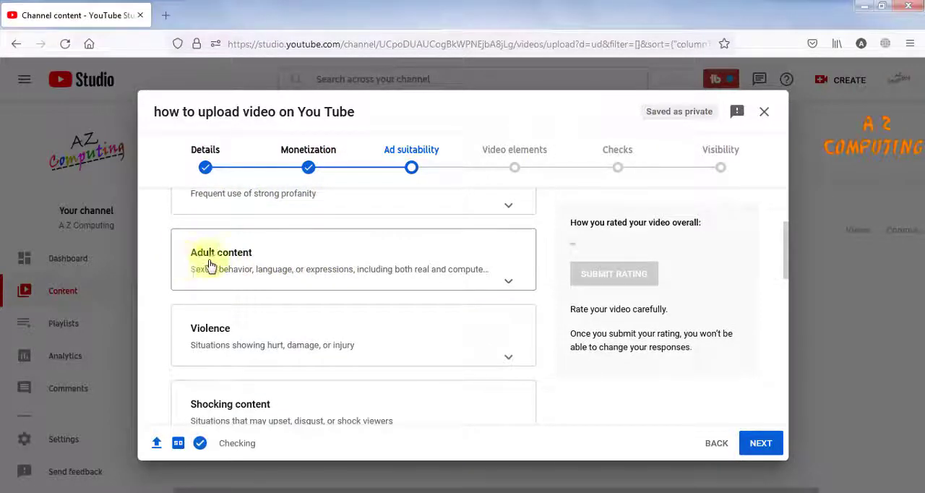
{"action": "scroll", "coordinate": [168, 246], "scroll_direction": "down", "scroll_amount": 2}
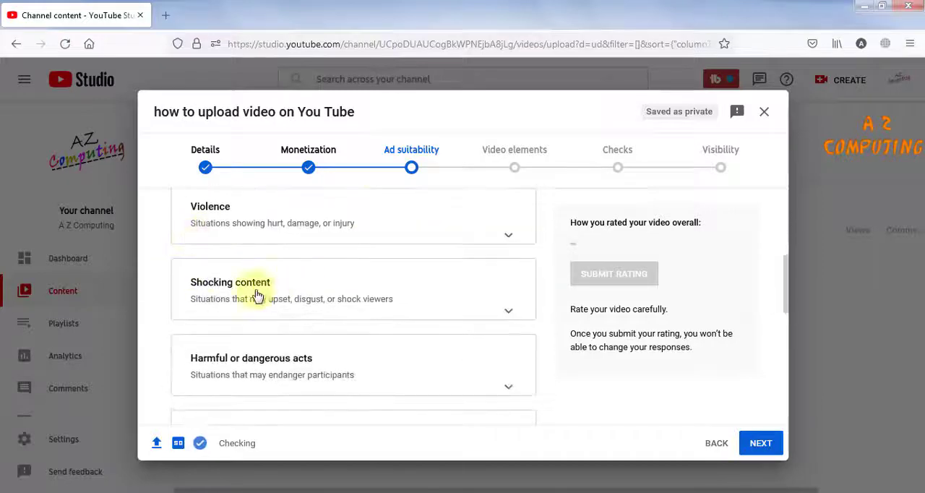
{"action": "scroll", "coordinate": [289, 297], "scroll_direction": "down", "scroll_amount": 2}
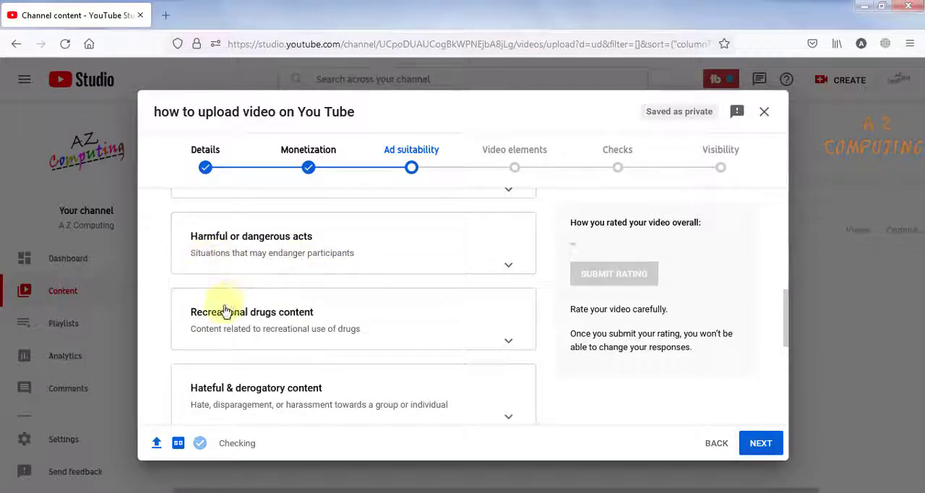
{"action": "scroll", "coordinate": [324, 325], "scroll_direction": "down", "scroll_amount": 3}
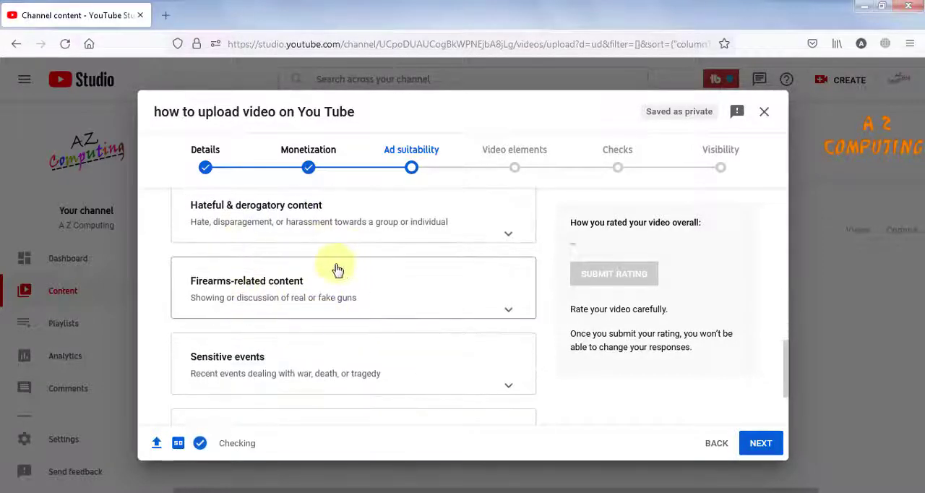
{"action": "scroll", "coordinate": [396, 304], "scroll_direction": "down", "scroll_amount": 2}
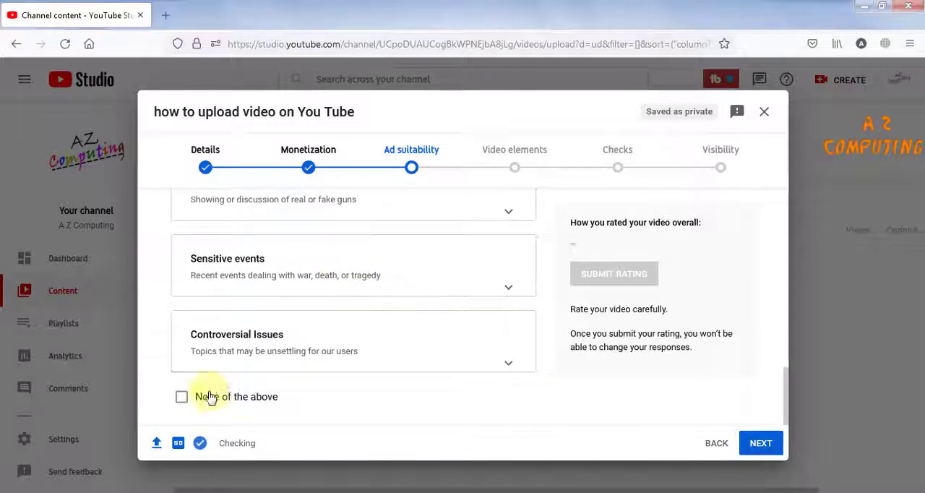
{"action": "left_click", "coordinate": [181, 399]}
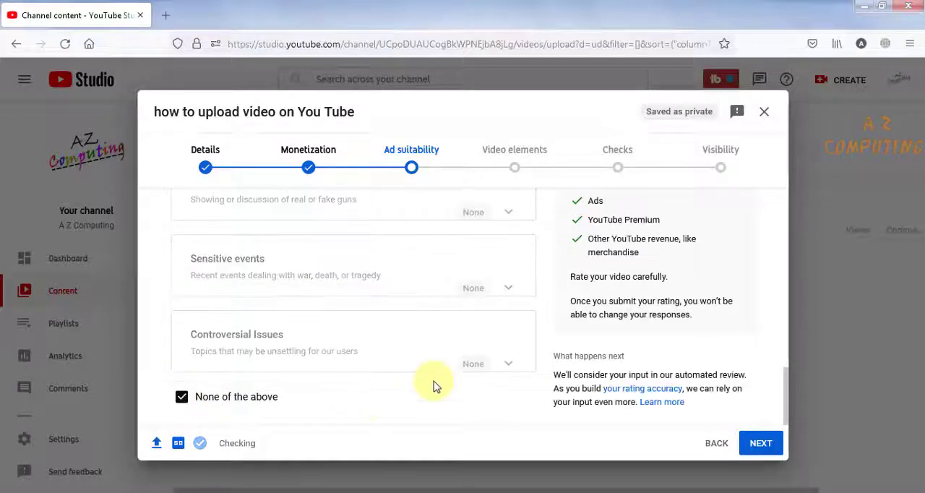
{"action": "scroll", "coordinate": [470, 365], "scroll_direction": "up", "scroll_amount": 3}
{"action": "left_click", "coordinate": [606, 282]}
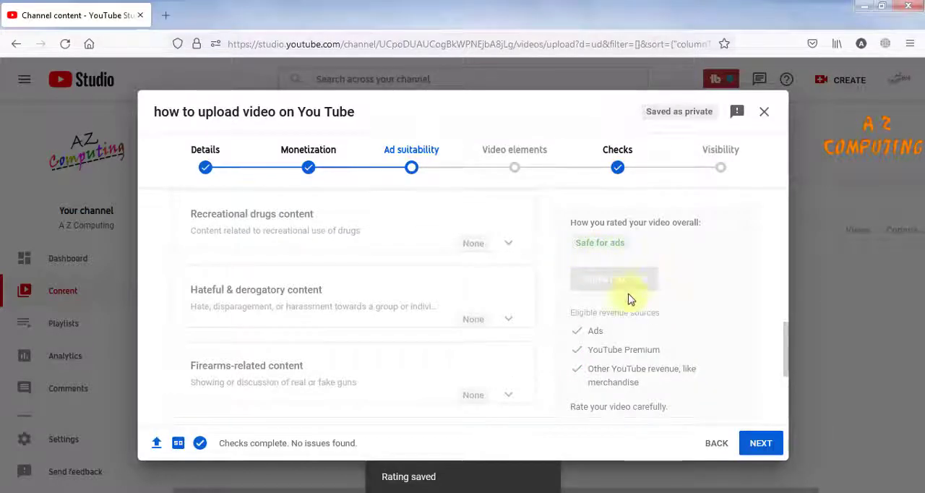
- Continue to the Video elements stage and open the end screen editor for the video
{"action": "scroll", "coordinate": [629, 299], "scroll_direction": "down", "scroll_amount": 4}
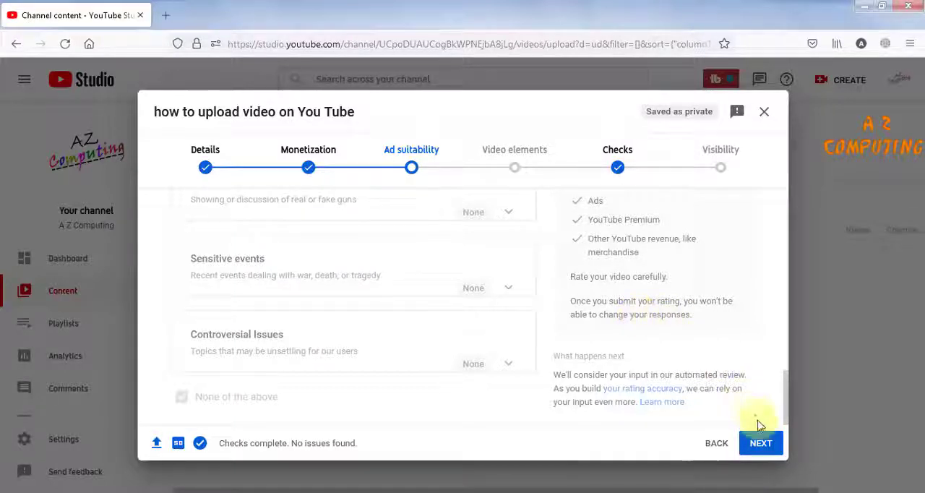
{"action": "left_click", "coordinate": [761, 444]}
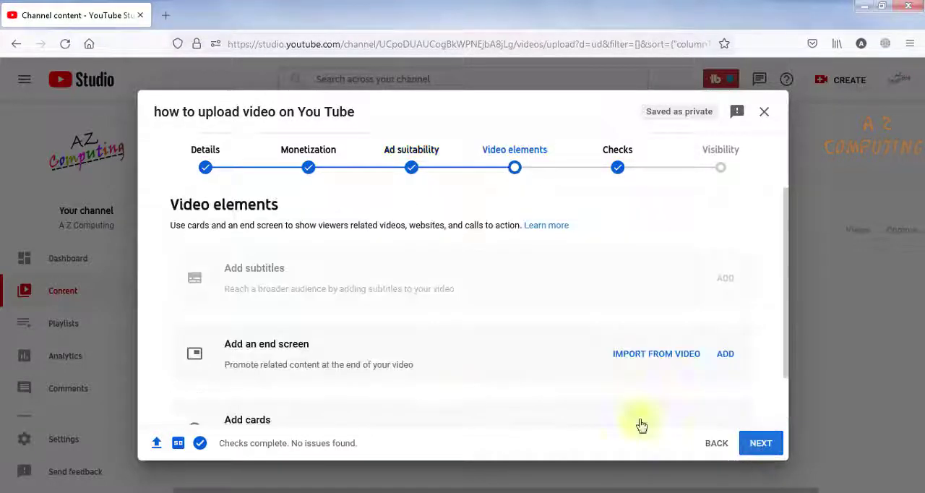
{"action": "scroll", "coordinate": [383, 358], "scroll_direction": "down", "scroll_amount": 1}
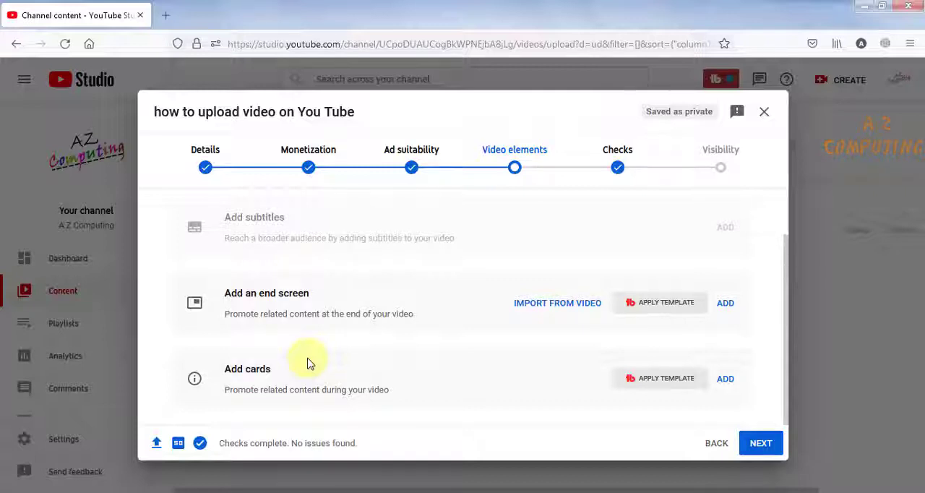
{"action": "left_click", "coordinate": [726, 303]}
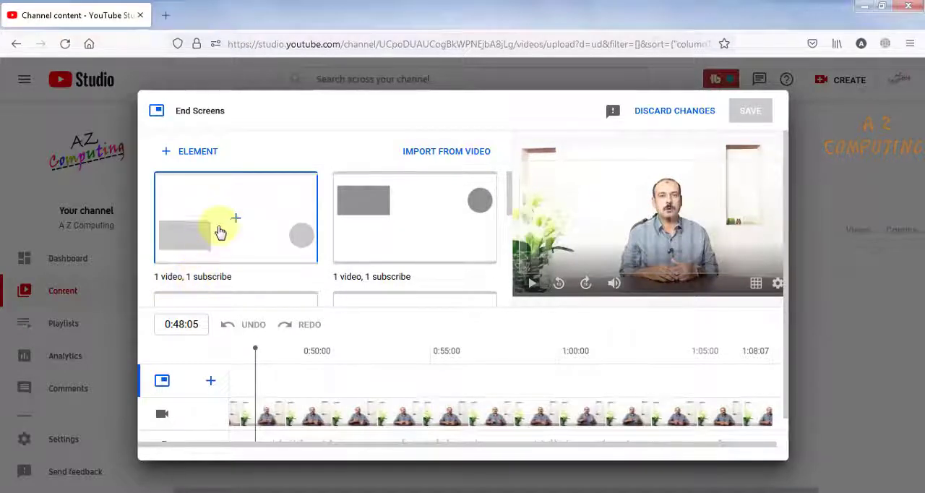
- Apply the "1 video, 1 subscribe" end screen template and move the Subscribe element up beside the speaker's head in the preview
{"action": "left_click", "coordinate": [184, 153]}
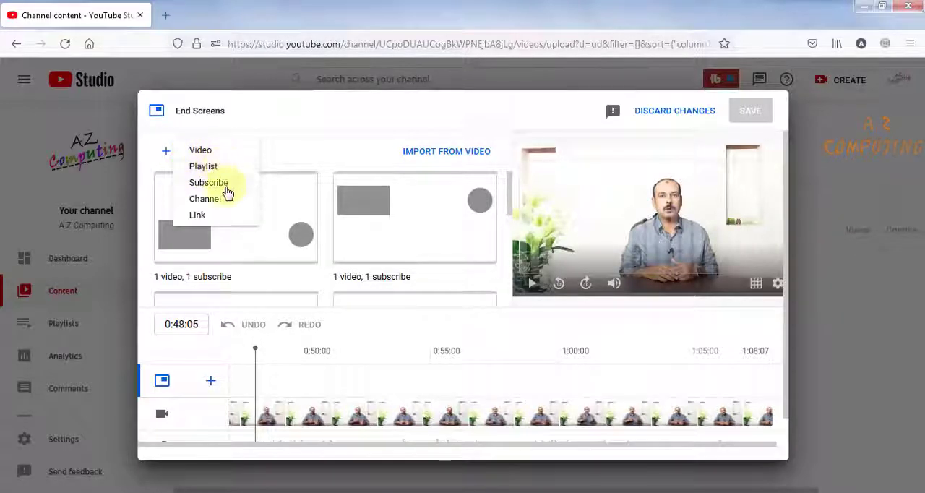
{"action": "left_click", "coordinate": [307, 148]}
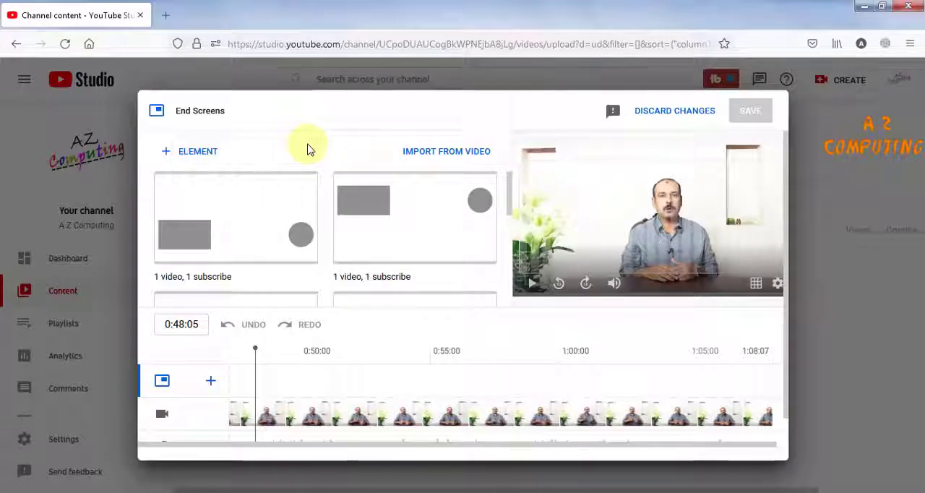
{"action": "left_click", "coordinate": [228, 242]}
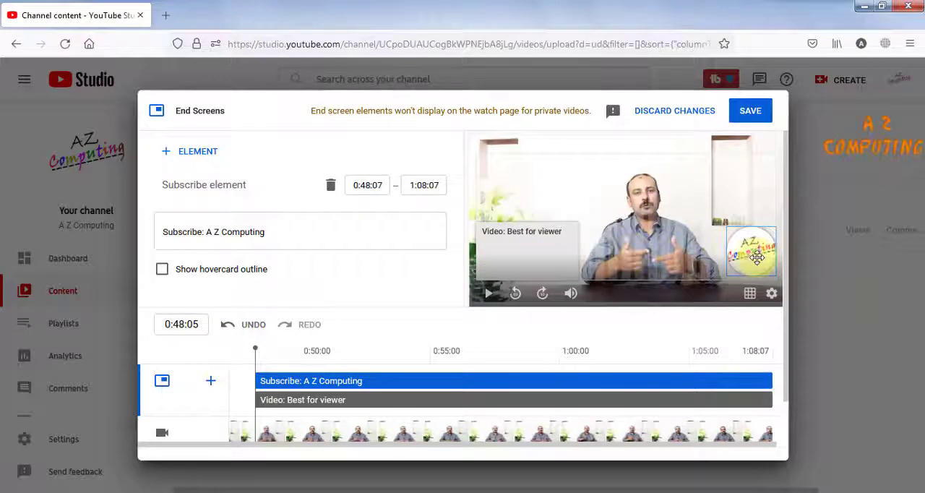
{"action": "left_click_drag", "start_coordinate": [757, 258], "coordinate": [714, 216]}
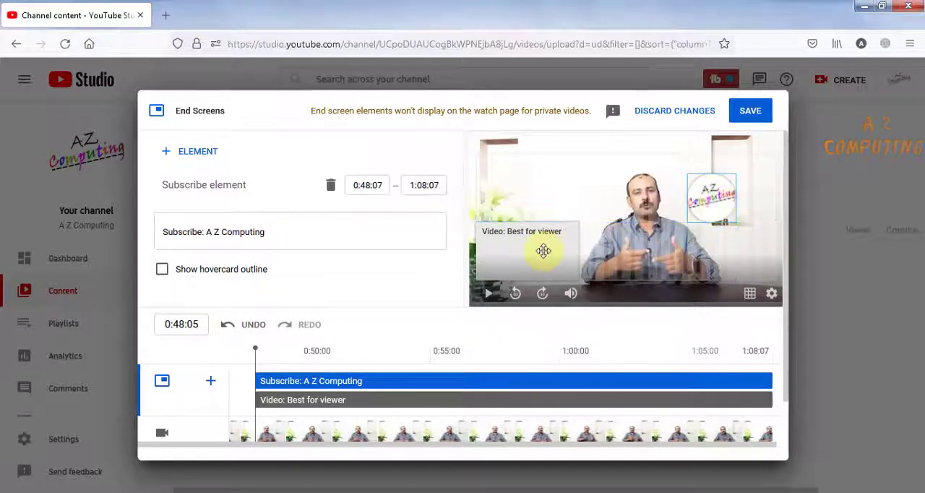
- Set the end screen's video element to the specific channel video "Social Media Safety Tips"
{"action": "left_click", "coordinate": [543, 251]}
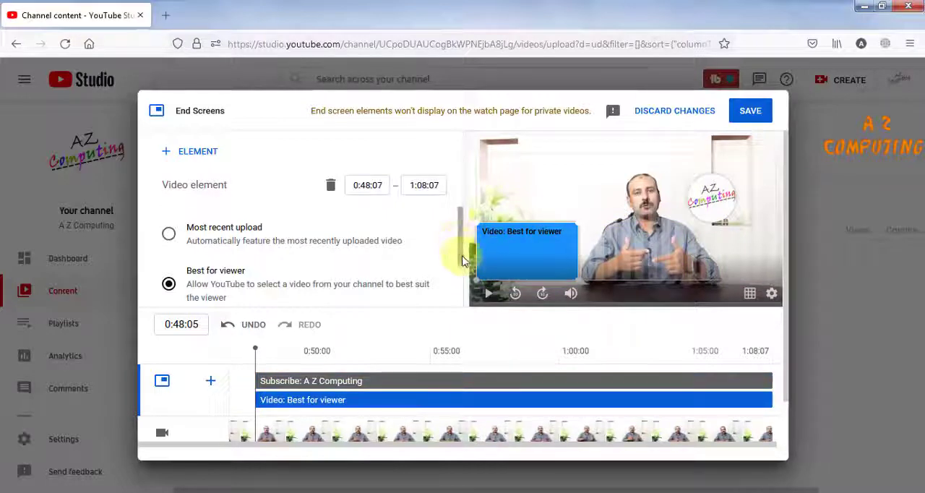
{"action": "scroll", "coordinate": [456, 246], "scroll_direction": "down", "scroll_amount": 1}
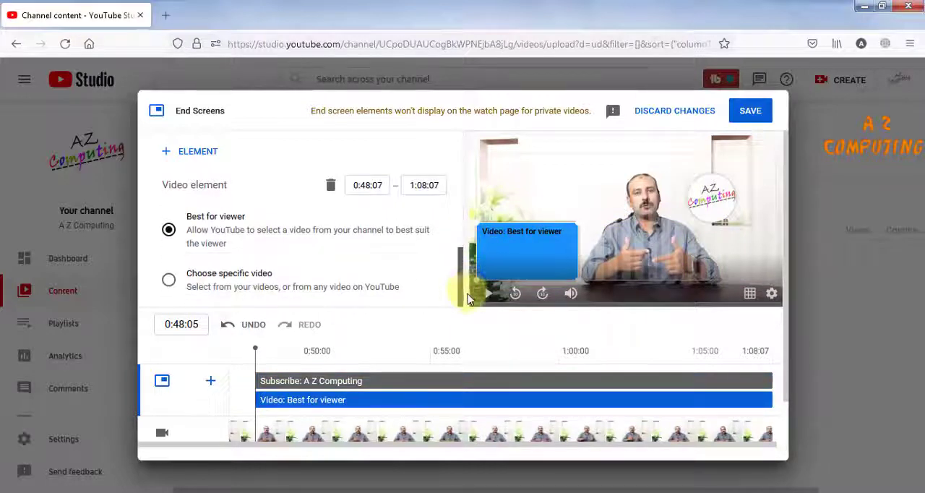
{"action": "left_click", "coordinate": [169, 283]}
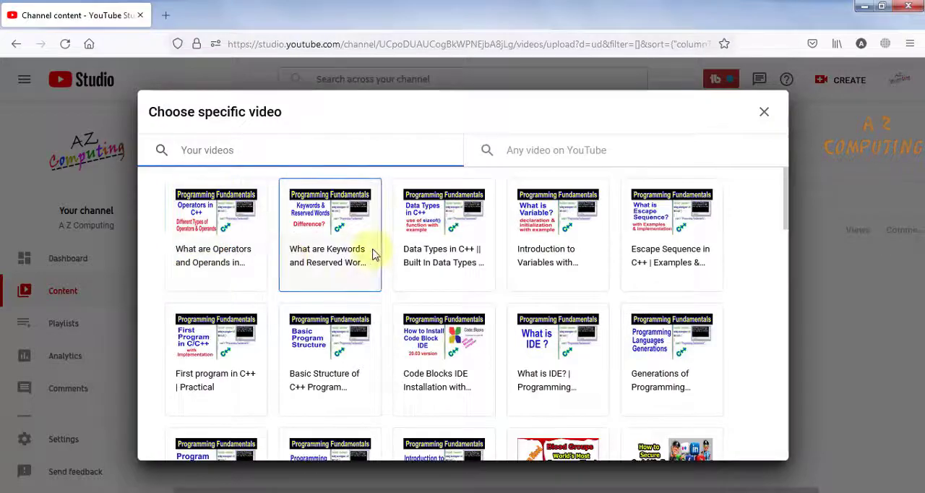
{"action": "scroll", "coordinate": [533, 244], "scroll_direction": "down", "scroll_amount": 3}
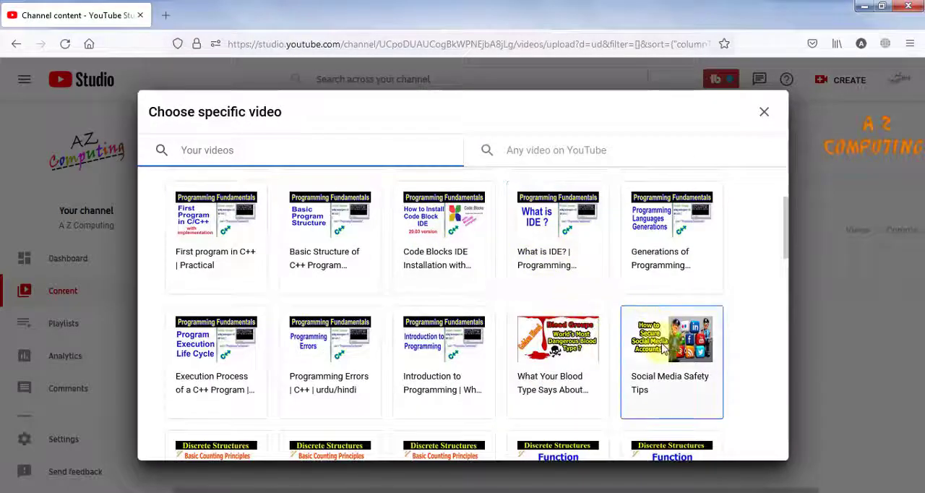
{"action": "left_click", "coordinate": [663, 349]}
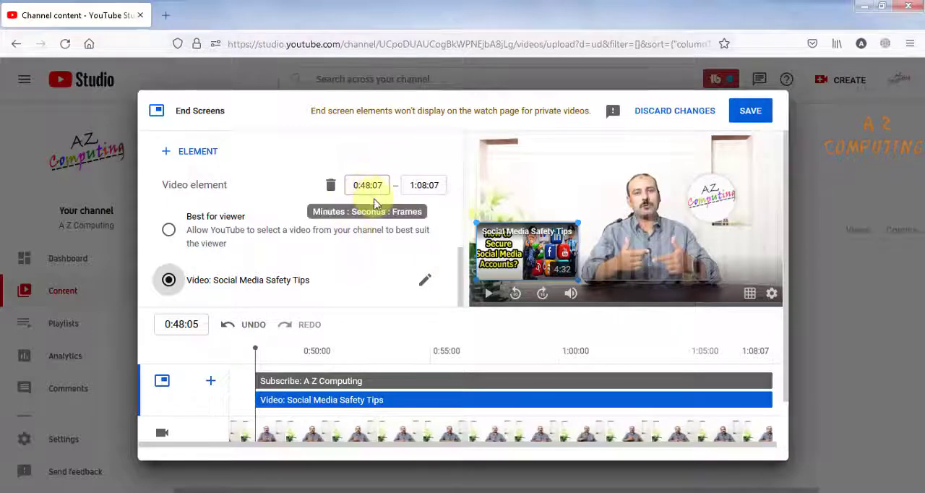
- Try to shift the Subscribe element slightly earlier on the timeline and save the end screen
{"action": "scroll", "coordinate": [548, 269], "scroll_direction": "down", "scroll_amount": 2}
{"action": "scroll", "coordinate": [550, 277], "scroll_direction": "up", "scroll_amount": 2}
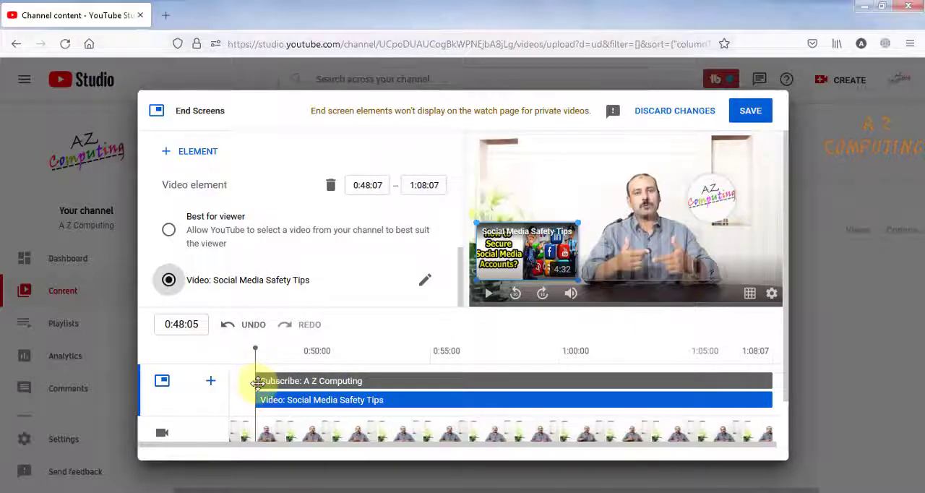
{"action": "mouse_move", "coordinate": [255, 382]}
{"action": "left_mouse_down"}
{"action": "mouse_move", "coordinate": [363, 382]}
{"action": "mouse_move", "coordinate": [249, 384]}
{"action": "left_mouse_up"}
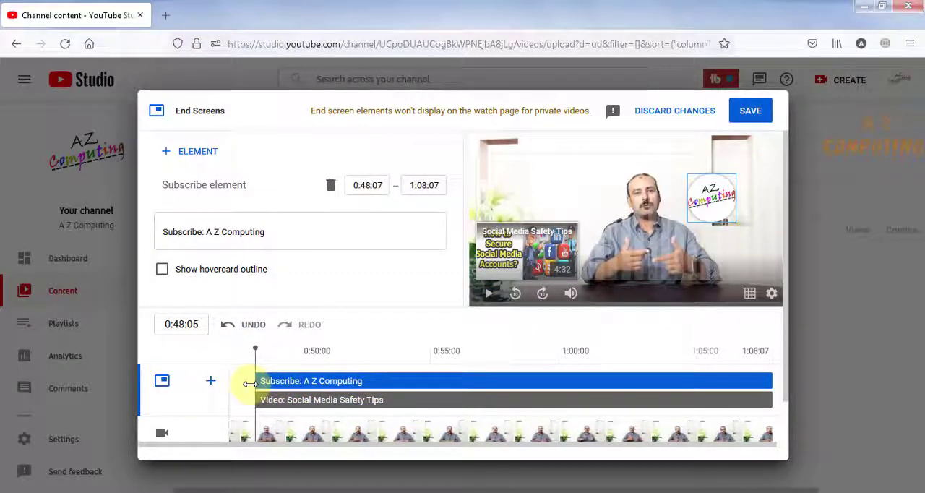
{"action": "left_click", "coordinate": [752, 111]}
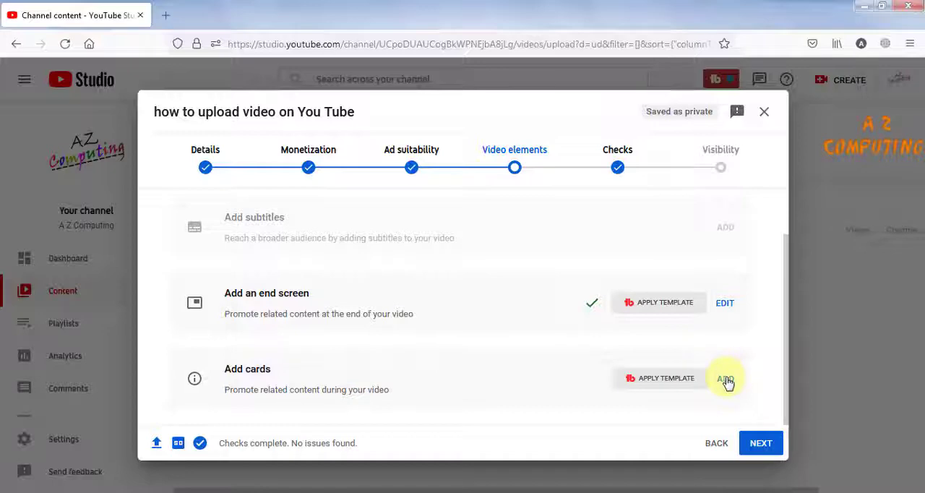
- Add a video card at 0:01:16 featuring the channel's "Memory Boosting || How to Improve Memory" video and save the cards
{"action": "left_click", "coordinate": [726, 380]}
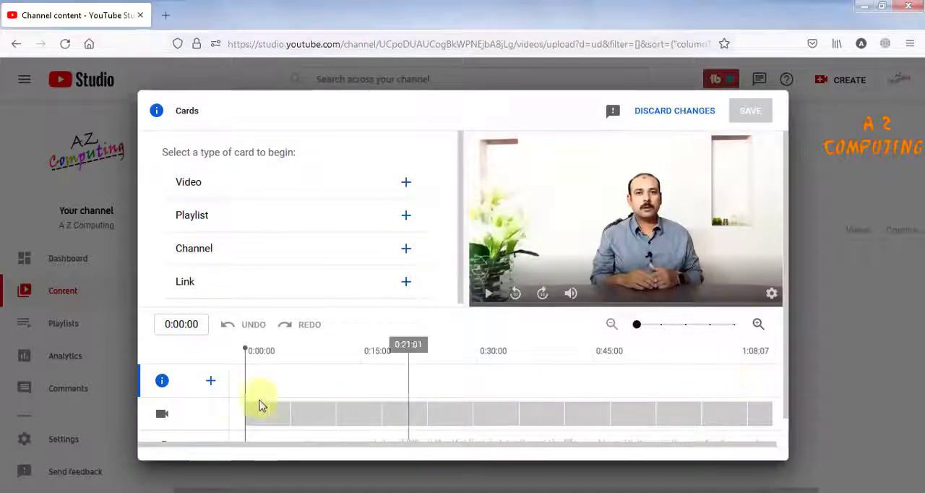
{"action": "left_click_drag", "start_coordinate": [244, 389], "coordinate": [256, 382]}
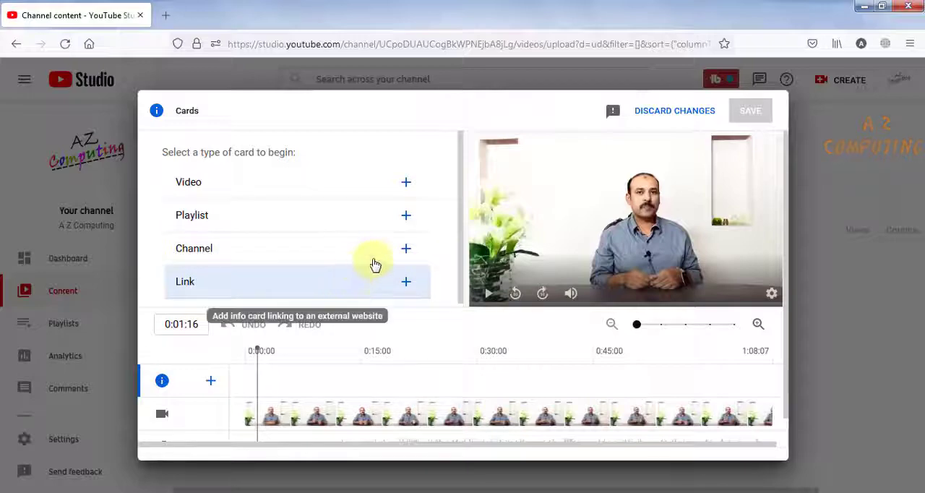
{"action": "left_click", "coordinate": [405, 183]}
{"action": "scroll", "coordinate": [671, 293], "scroll_direction": "down", "scroll_amount": 1}
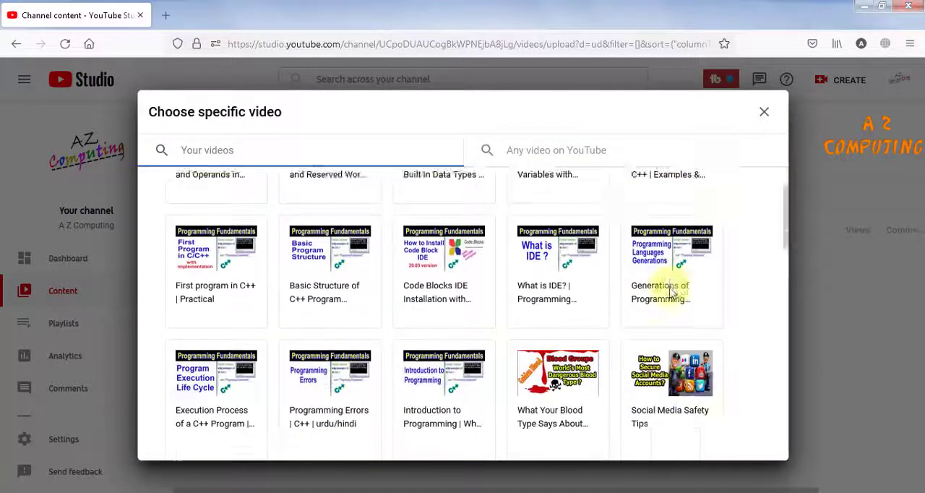
{"action": "scroll", "coordinate": [671, 291], "scroll_direction": "down", "scroll_amount": 5}
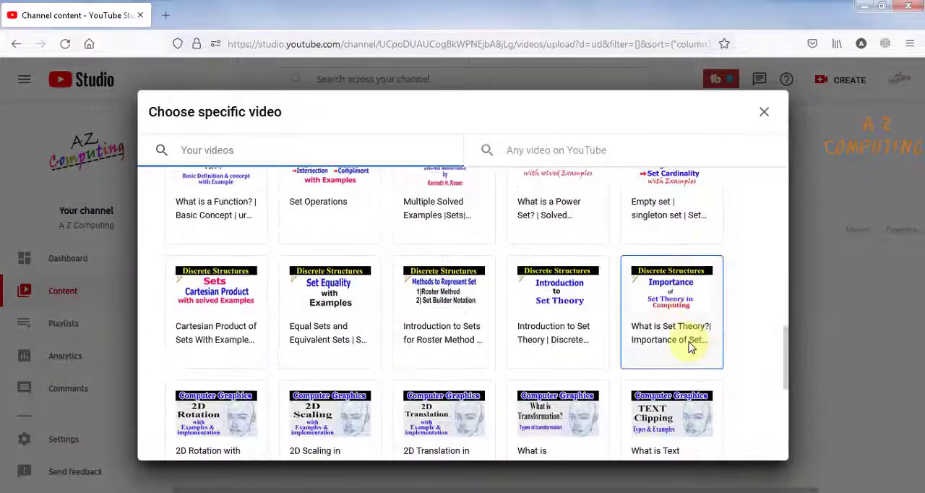
{"action": "scroll", "coordinate": [691, 347], "scroll_direction": "up", "scroll_amount": 3}
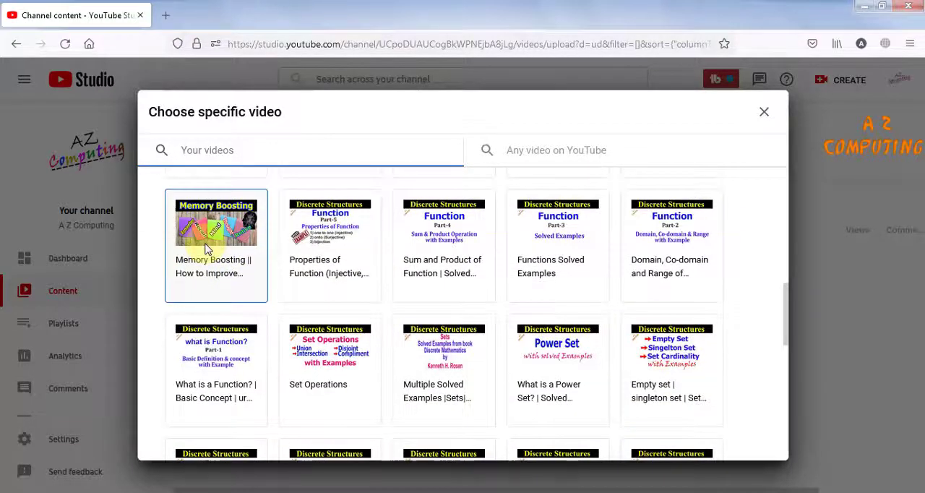
{"action": "left_click", "coordinate": [209, 247]}
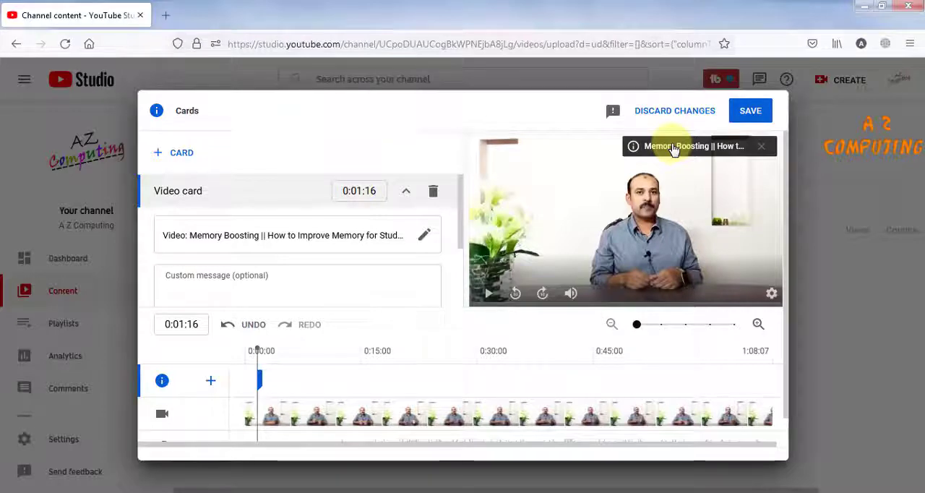
{"action": "left_click", "coordinate": [747, 112]}
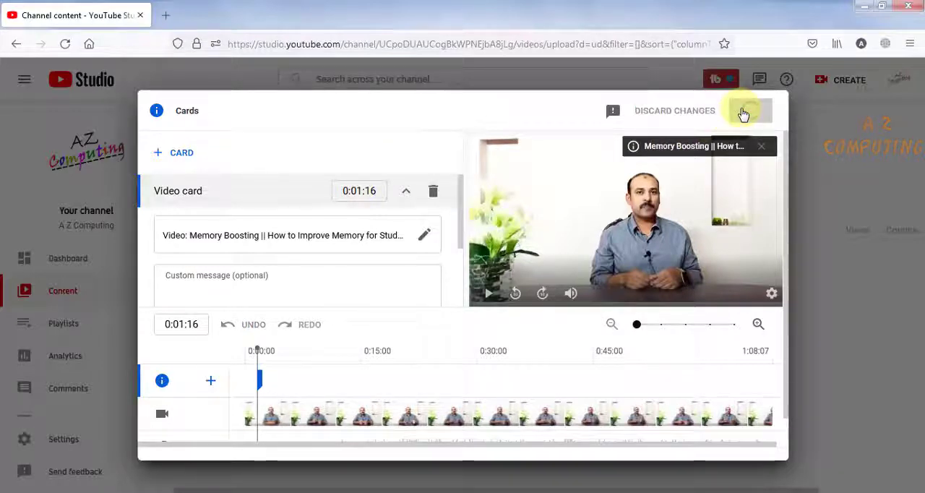
- Continue through Checks to the Visibility stage, set the video's visibility to Private, and save it
{"action": "left_click", "coordinate": [759, 446]}
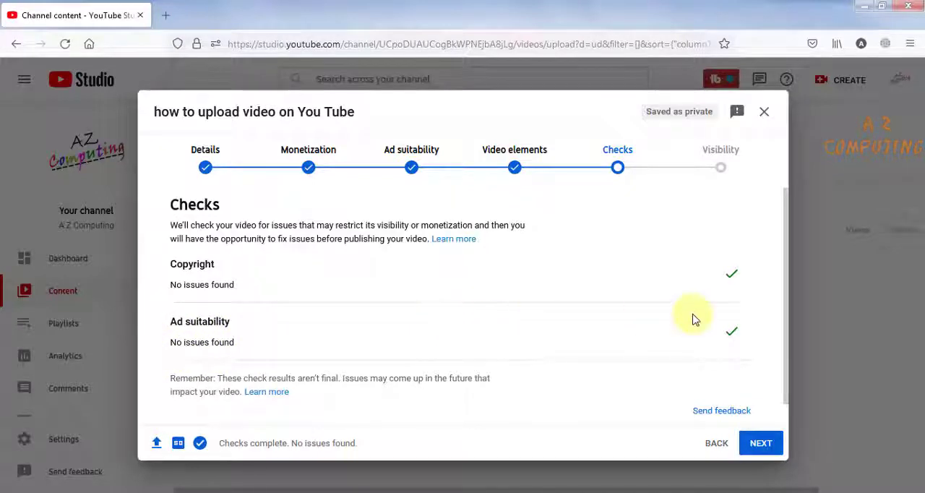
{"action": "left_click", "coordinate": [749, 444]}
{"action": "scroll", "coordinate": [343, 369], "scroll_direction": "down", "scroll_amount": 3}
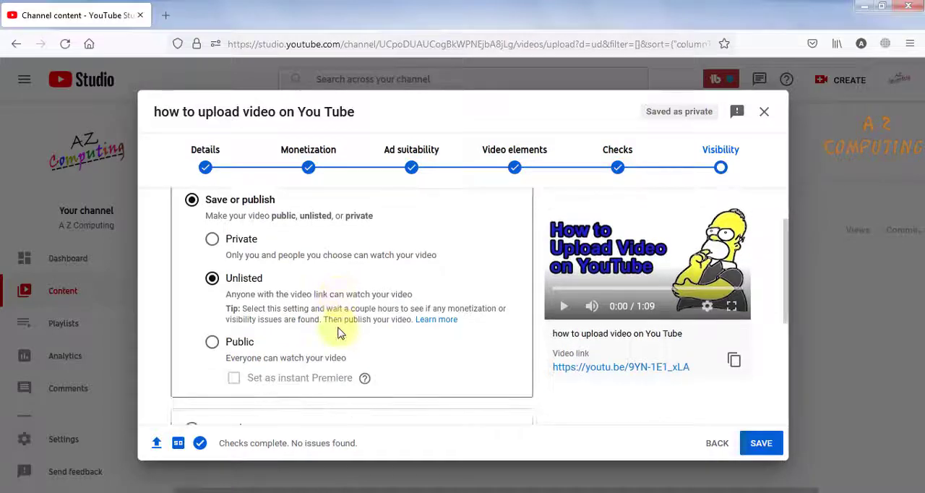
{"action": "scroll", "coordinate": [340, 332], "scroll_direction": "up", "scroll_amount": 2}
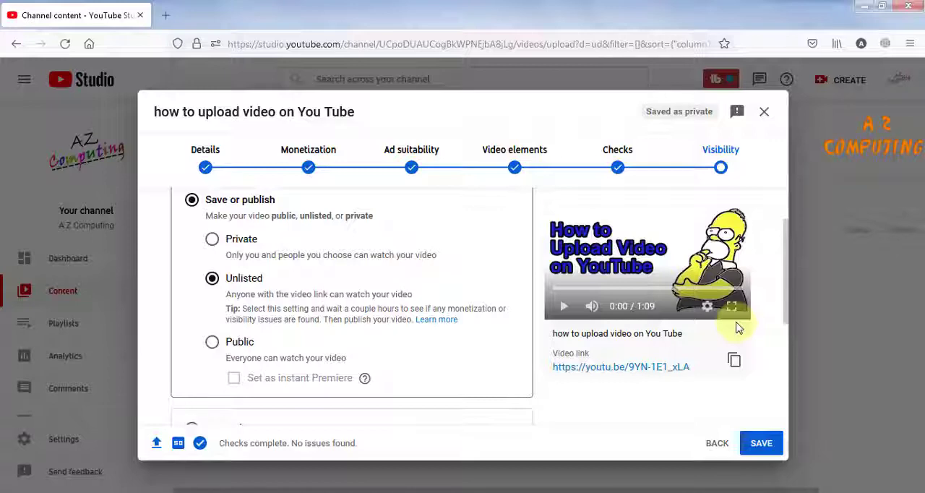
{"action": "left_click", "coordinate": [212, 240]}
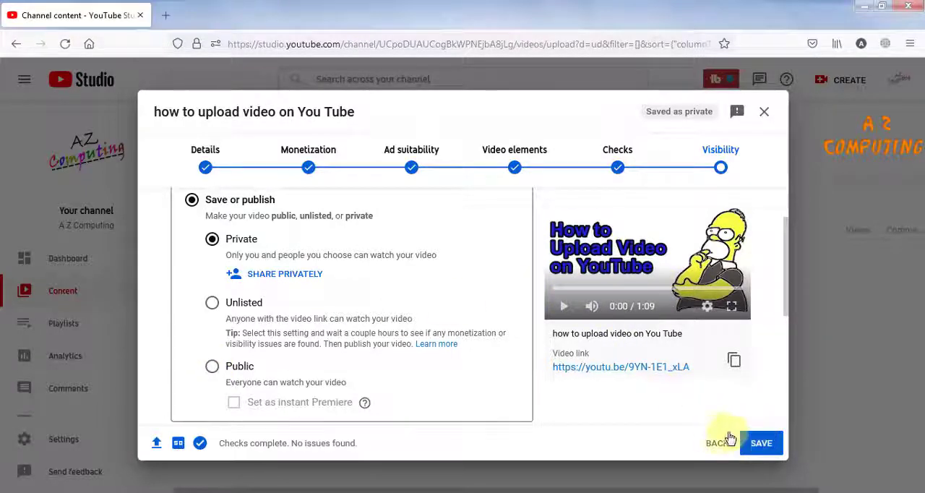
{"action": "left_click", "coordinate": [763, 444]}
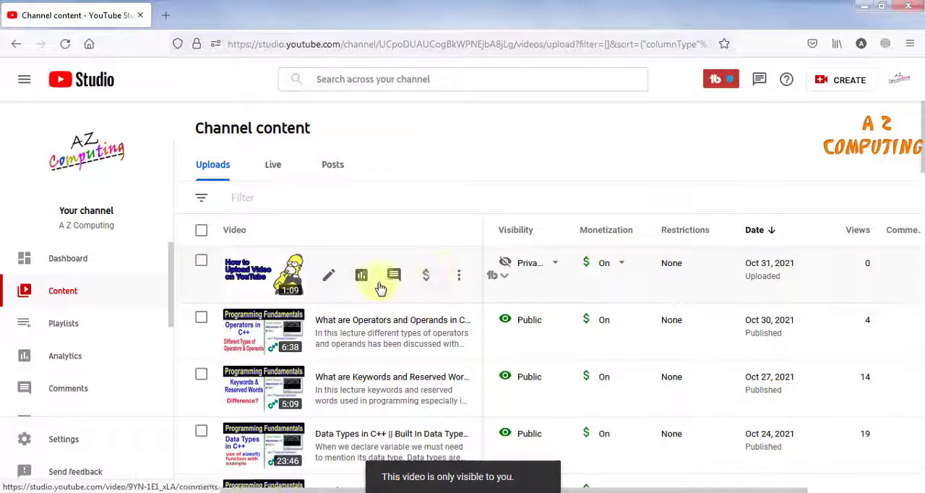
- Open the visibility options of the newly uploaded video in the channel content list
{"action": "left_click", "coordinate": [555, 265]}
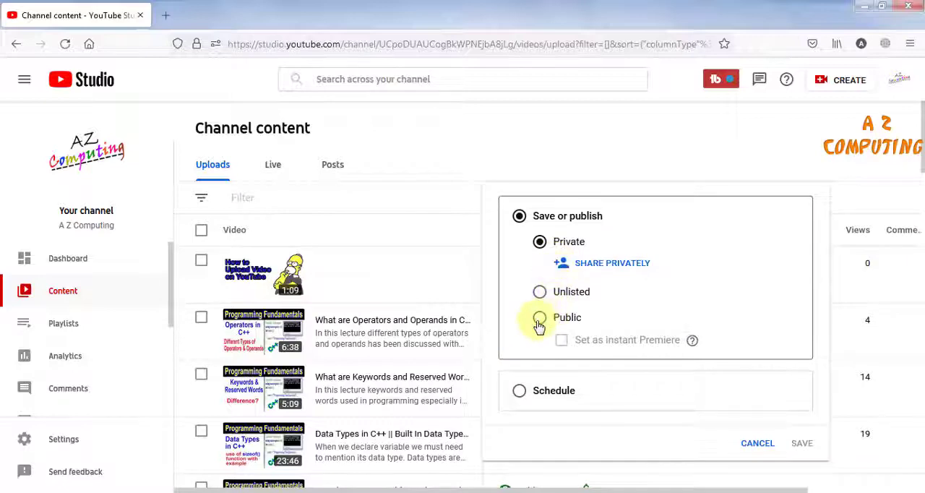